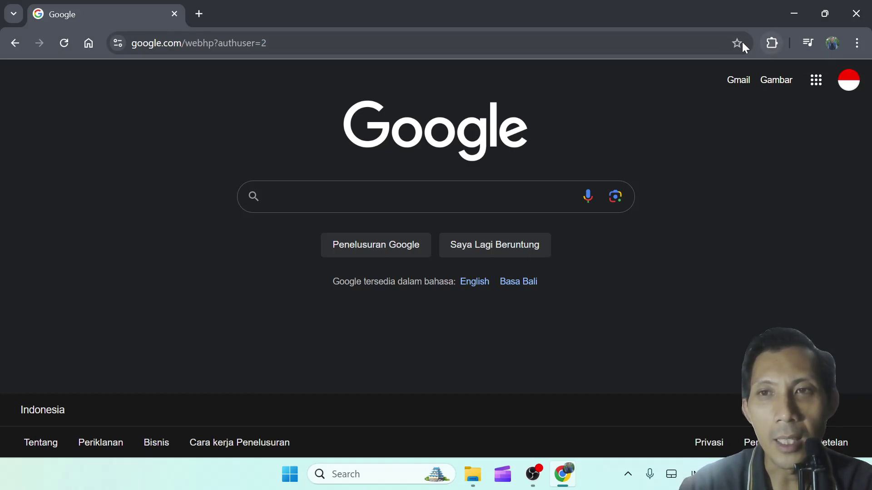
Open the extension management page and the Chrome Web Store, then close both tabs.
click(773, 42)
click(773, 40)
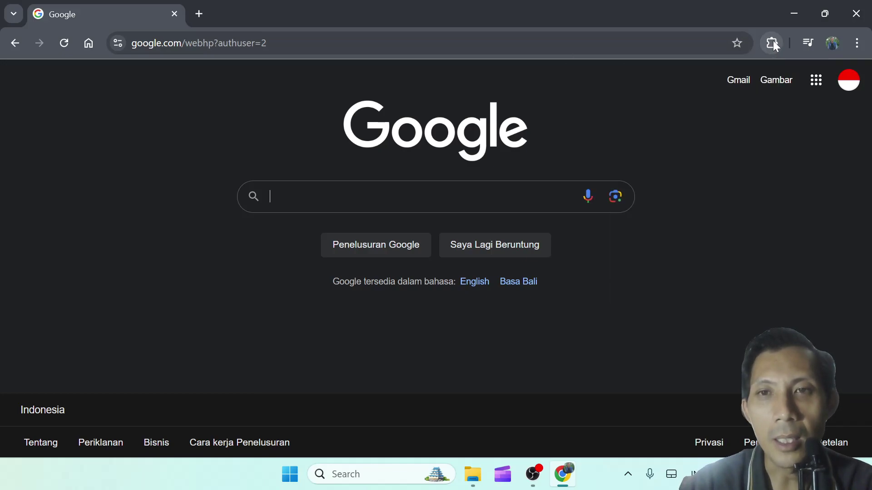
click(771, 45)
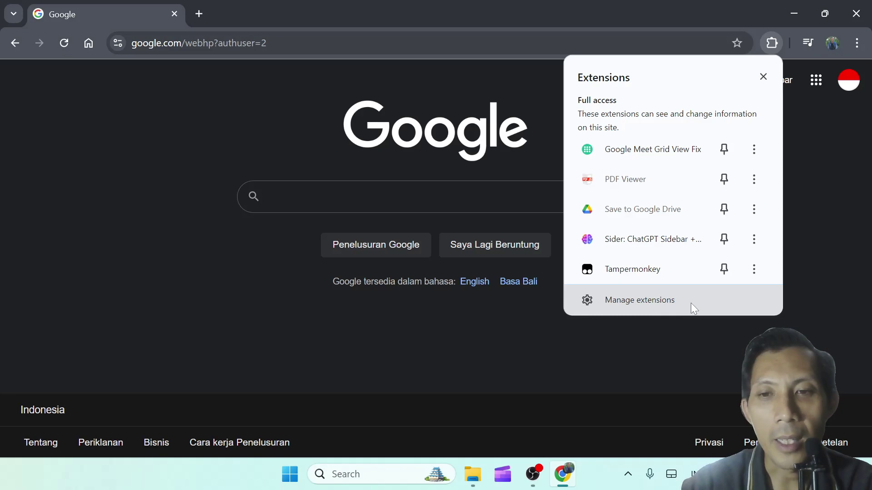
click(628, 300)
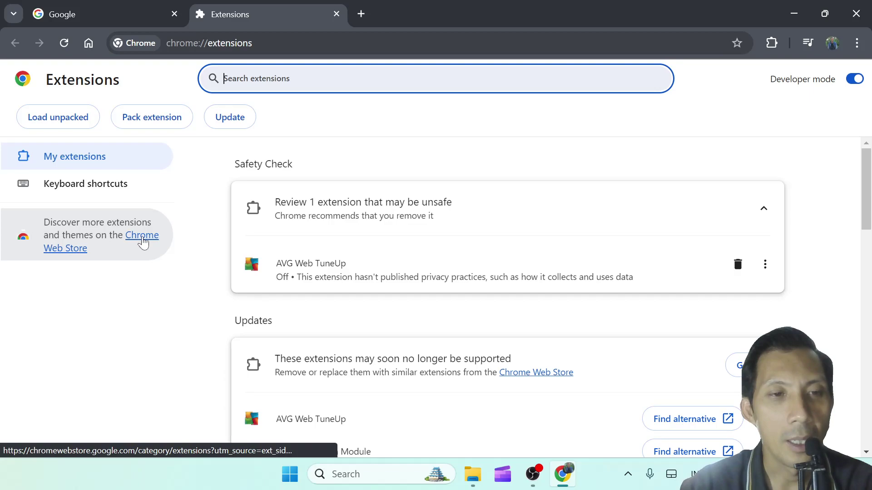
click(142, 240)
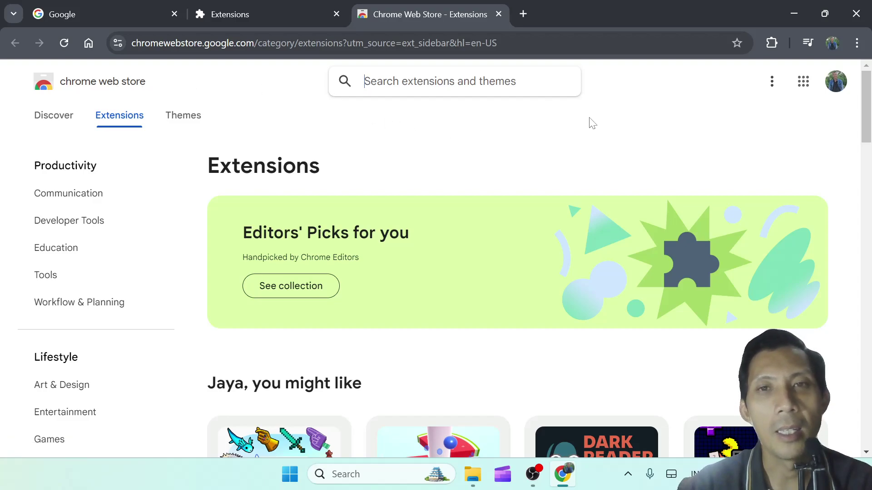
click(335, 16)
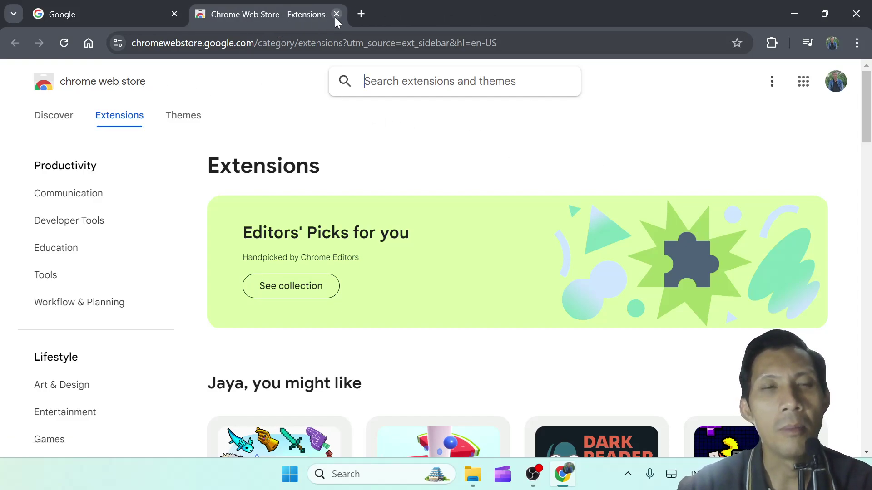
click(336, 16)
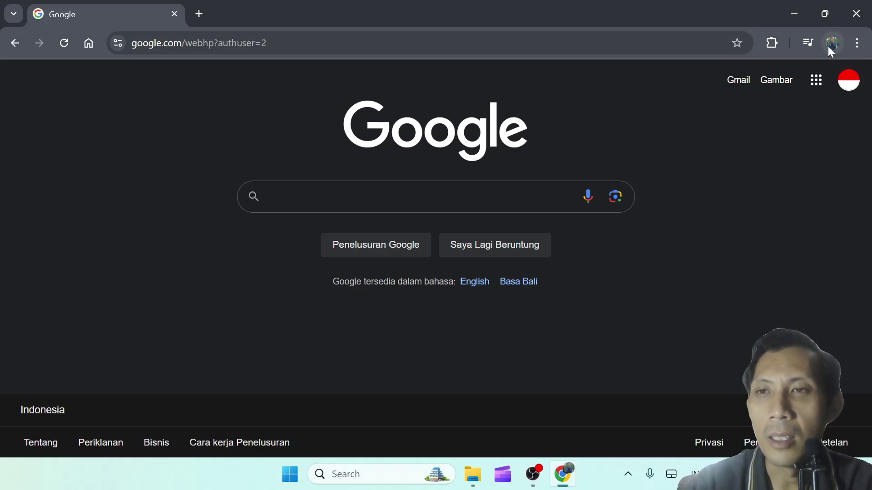
Open the Chrome Web Store from the browser menu and close the Google tab.
click(857, 43)
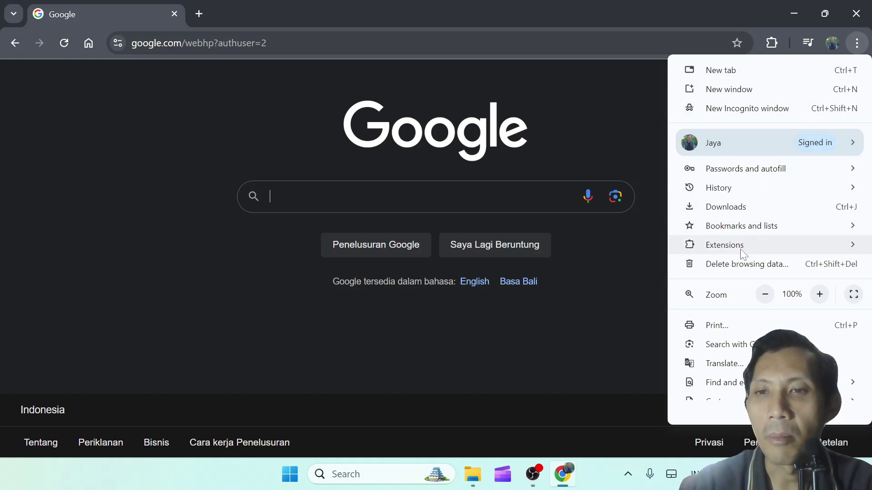
mouse_move(745, 250)
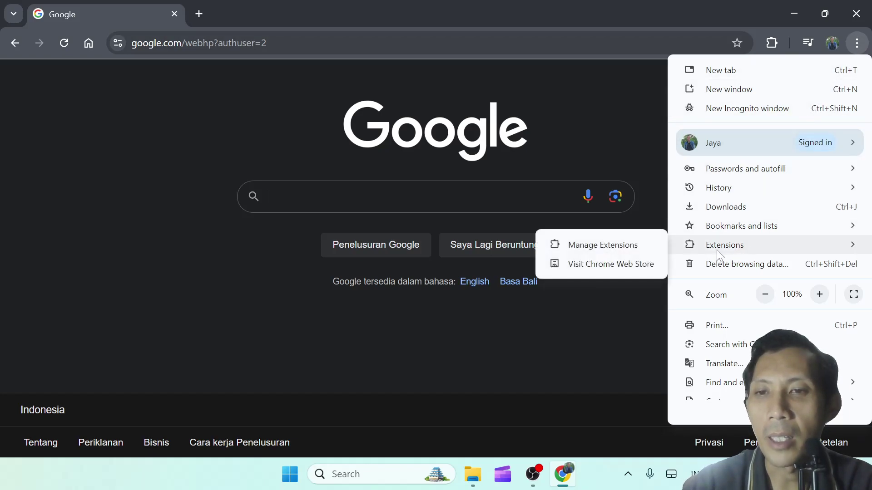
click(595, 263)
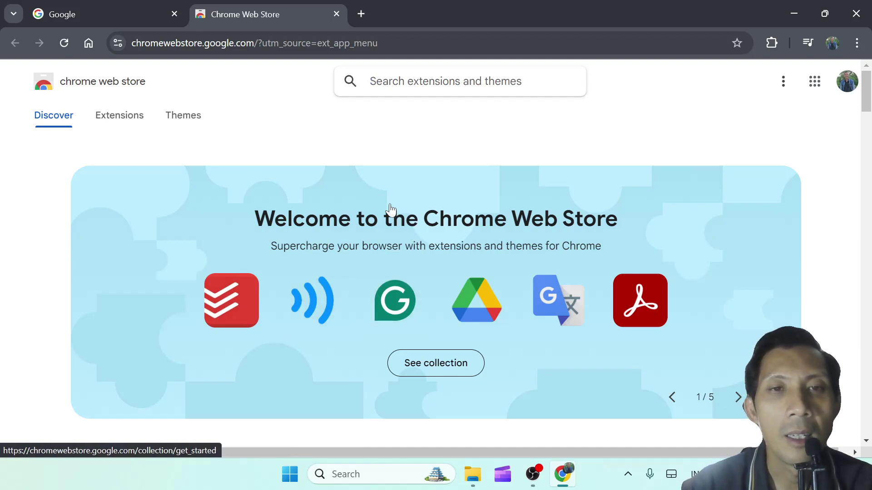
click(173, 14)
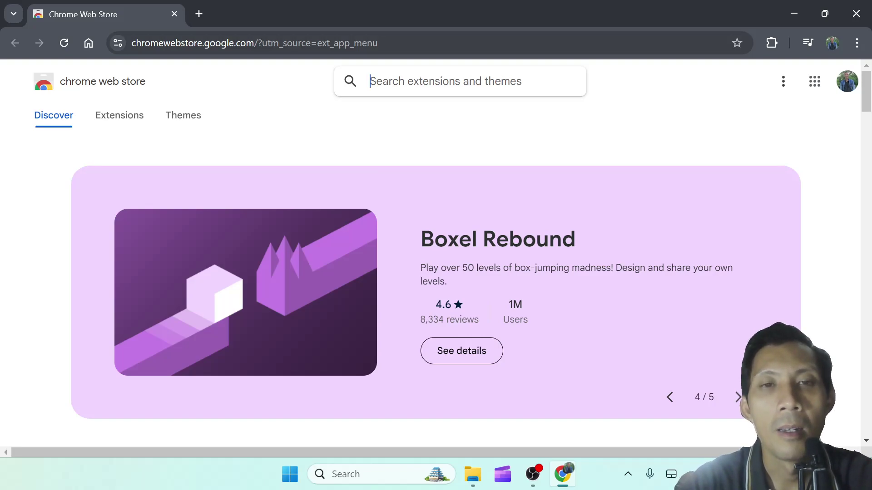
Search the store for 'break', open Google Meet Breakout, and start adding it to Chrome.
text(brea)
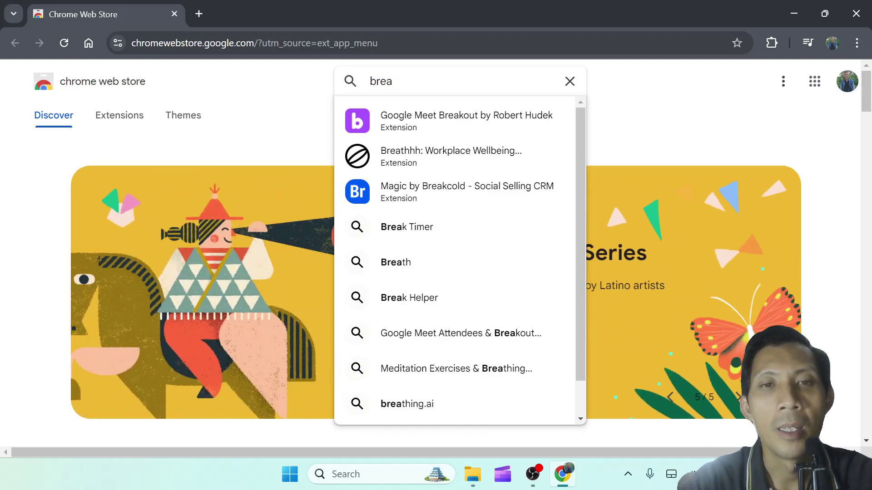
text(k)
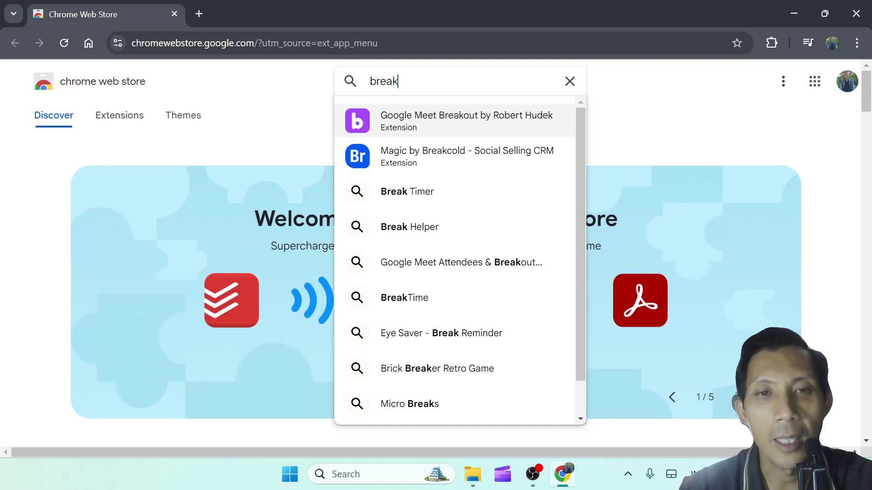
click(399, 130)
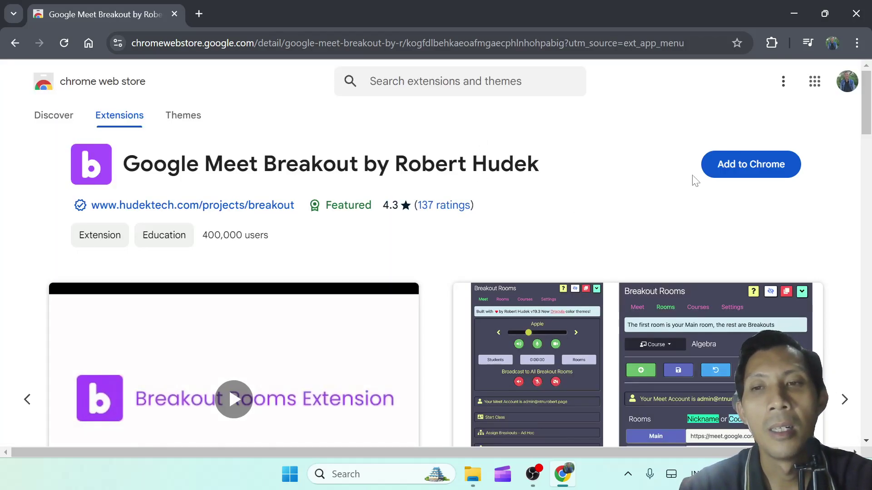
click(720, 172)
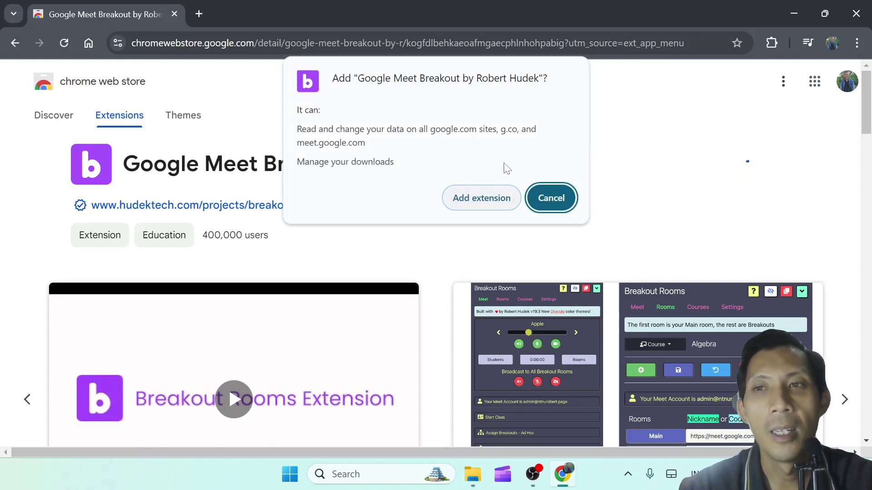
Confirm installing Google Meet Breakout and pin it in the Extensions menu.
click(479, 199)
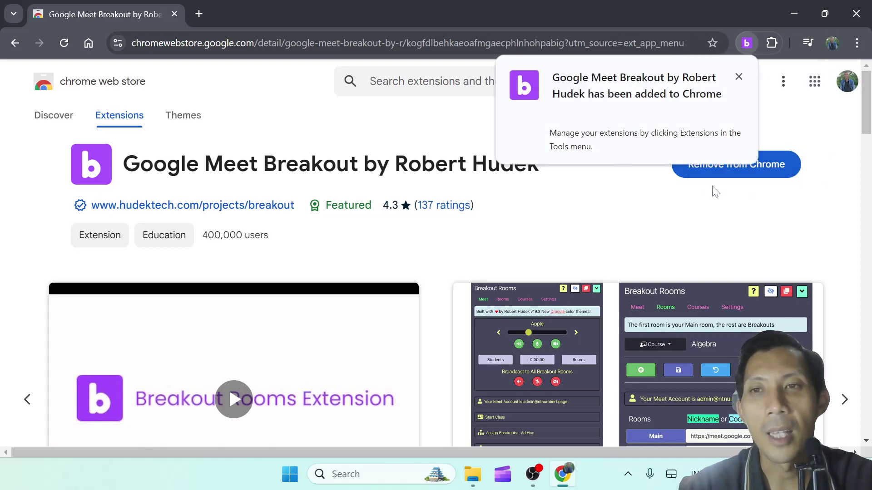
click(782, 123)
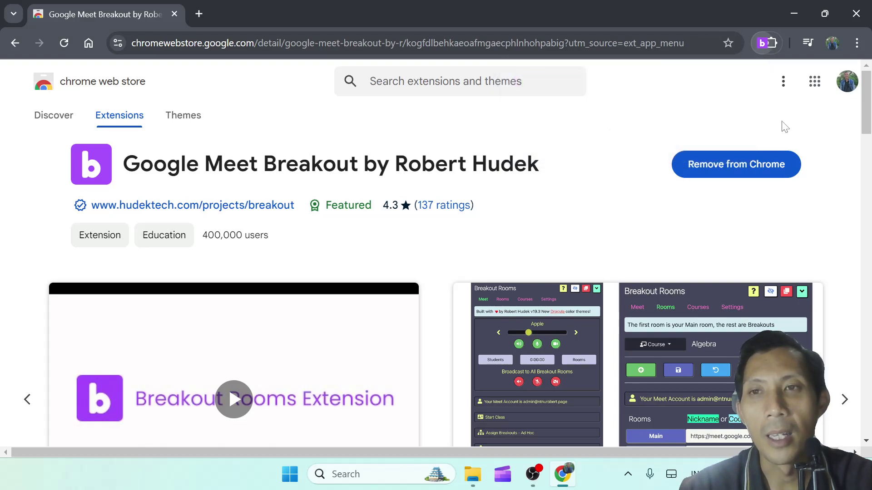
click(771, 45)
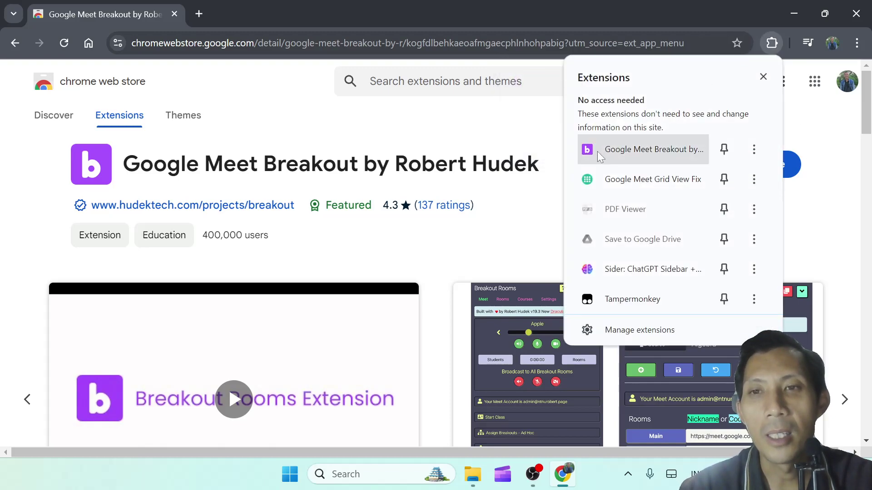
click(483, 132)
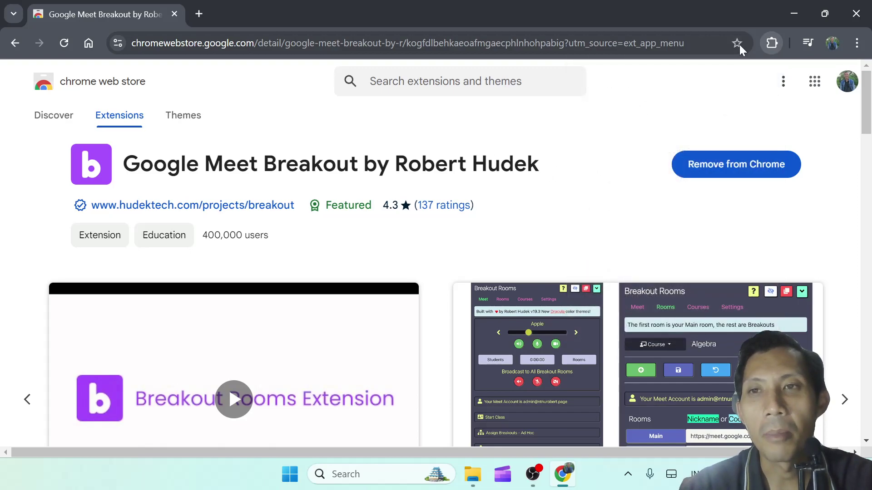
click(771, 45)
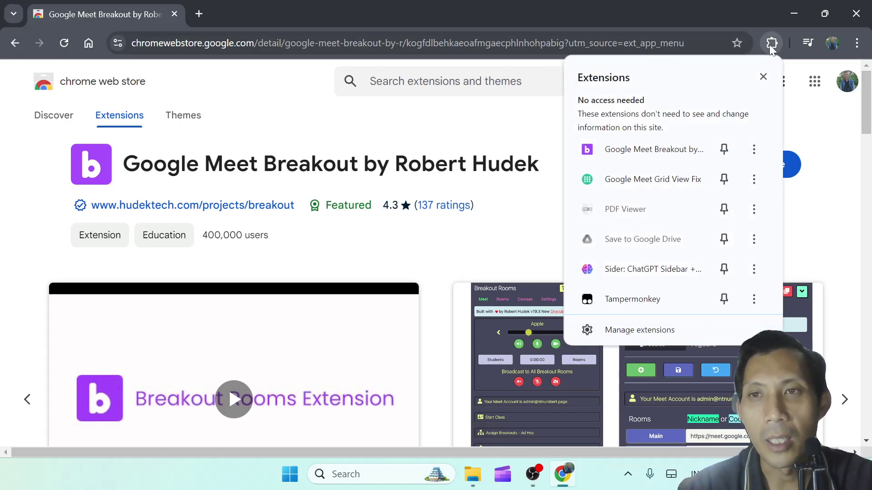
click(724, 150)
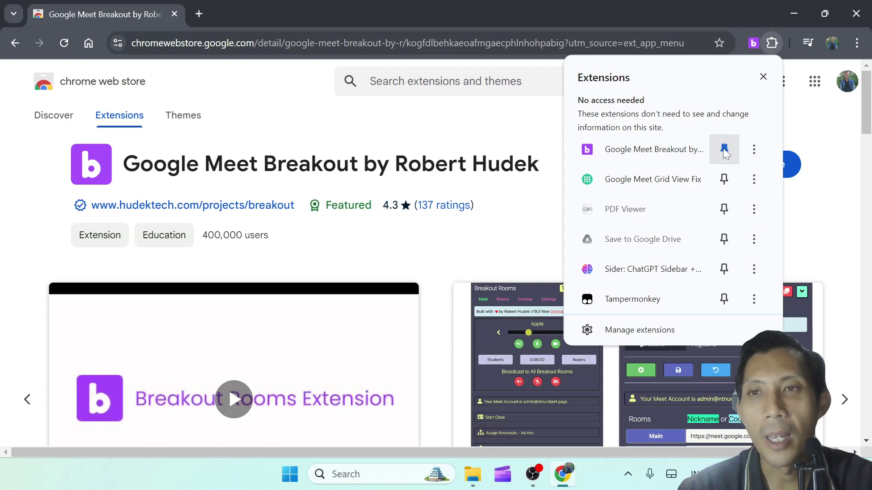
click(746, 43)
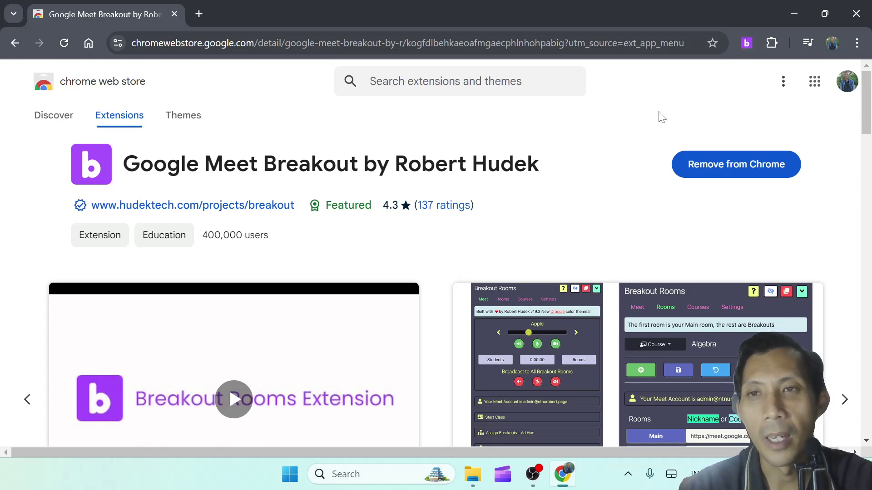
Launch the Google Meet Breakout extension's Breakout Rooms window.
click(775, 44)
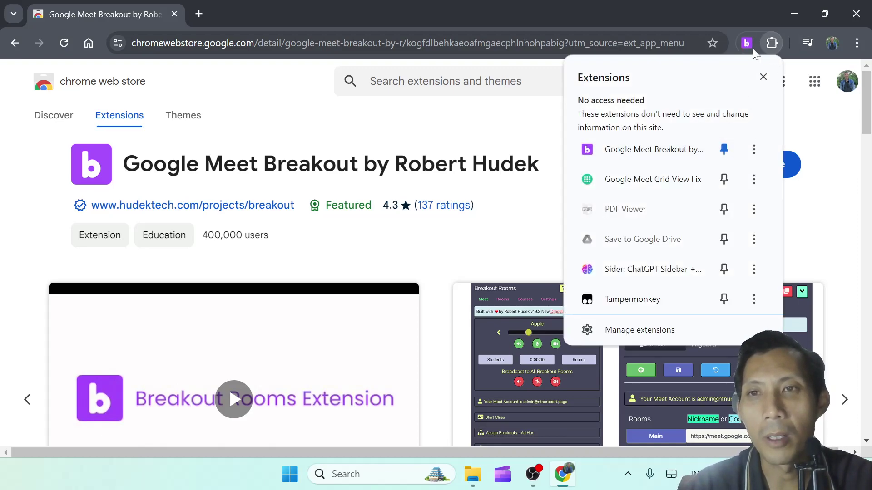
click(717, 5)
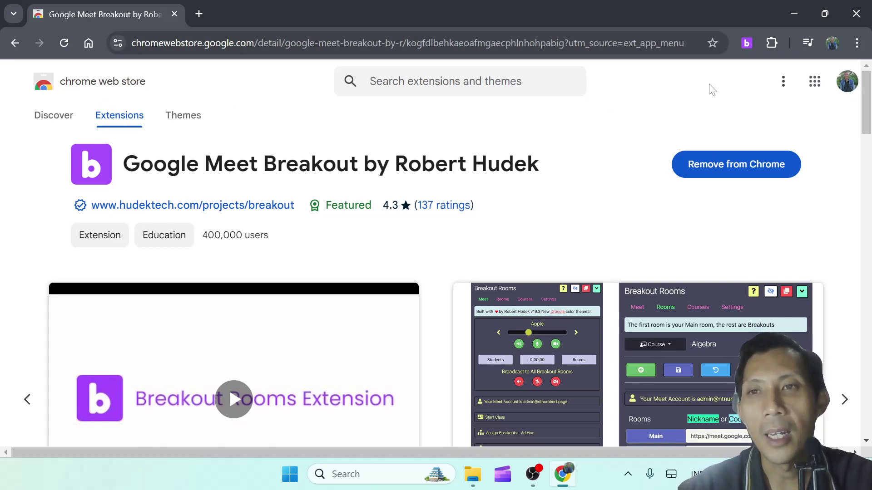
click(745, 45)
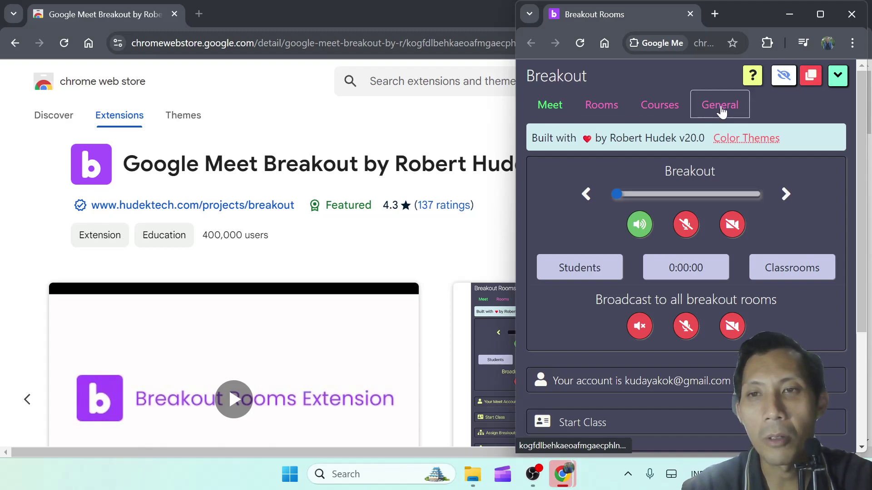
Replace the My Courses entry with PKGPJOK, described 'Peningkatan kompetensi guru PJOK', and save.
click(660, 107)
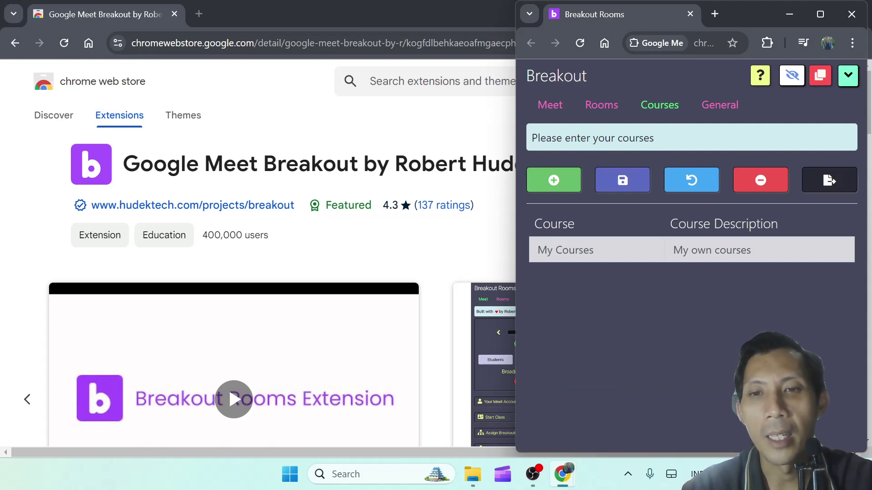
click(586, 249)
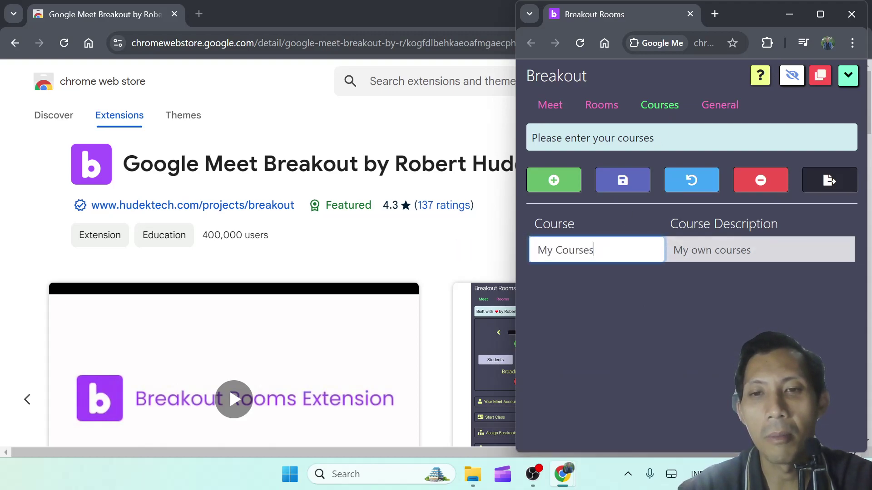
key(BackSpace)
key(BackSpace)
key(BackSpace)
key(BackSpace)
key(BackSpace)
key(BackSpace)
key(BackSpace)
key(BackSpace)
key(BackSpace)
key(BackSpace)
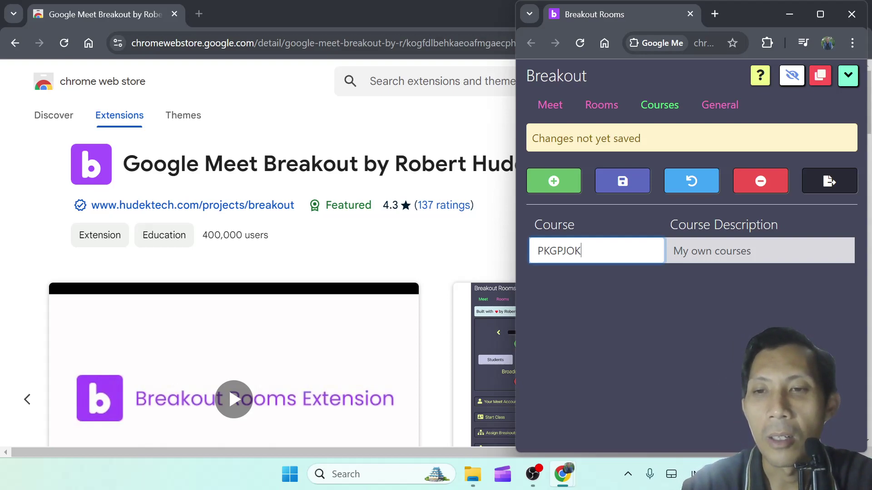
click(752, 251)
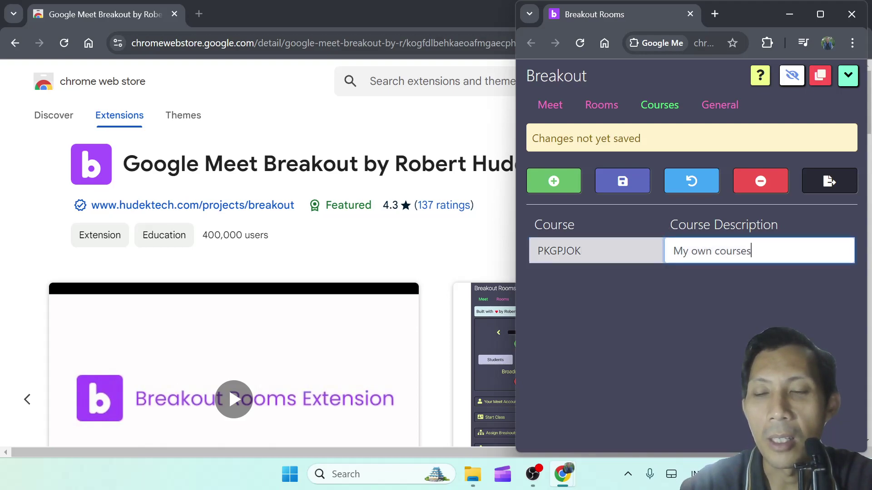
key(BackSpace)
key(BackSpace)
key(BackSpace)
key(BackSpace)
key(BackSpace)
key(BackSpace)
key(BackSpace)
key(BackSpace)
key(BackSpace)
key(BackSpace)
key(BackSpace)
key(BackSpace)
key(BackSpace)
key(BackSpace)
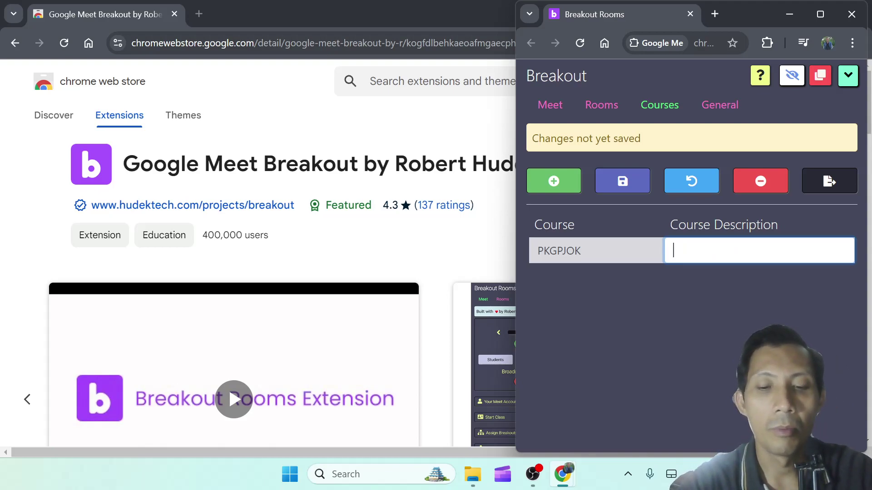
text(Peningkatan)
key(BackSpace)
key(BackSpace)
key(BackSpace)
text(atan kompetensi guru PJOK)
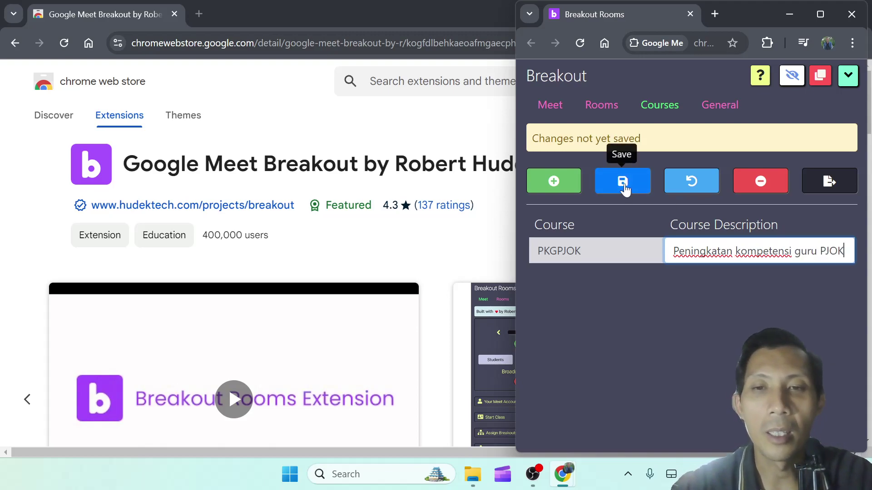
click(623, 184)
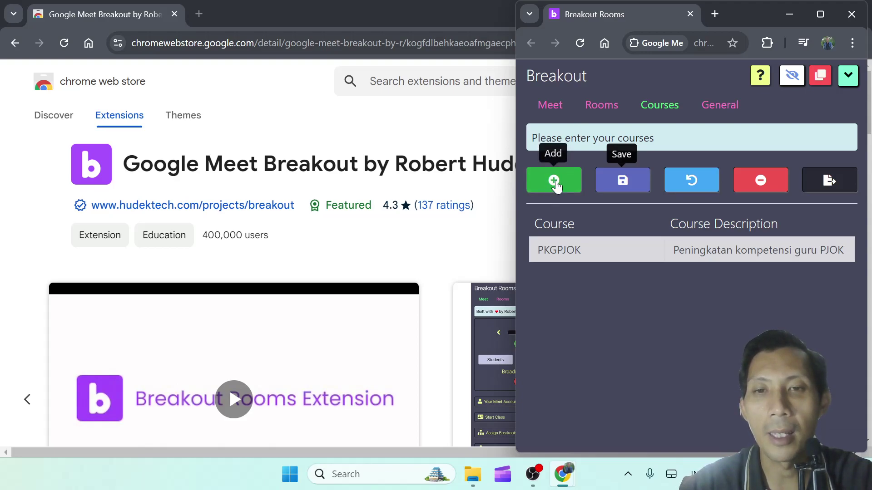
Add a course row named PJOK described 'Pendidikan Jasmani Olahraga dan Kesehatan' and save the list.
click(555, 181)
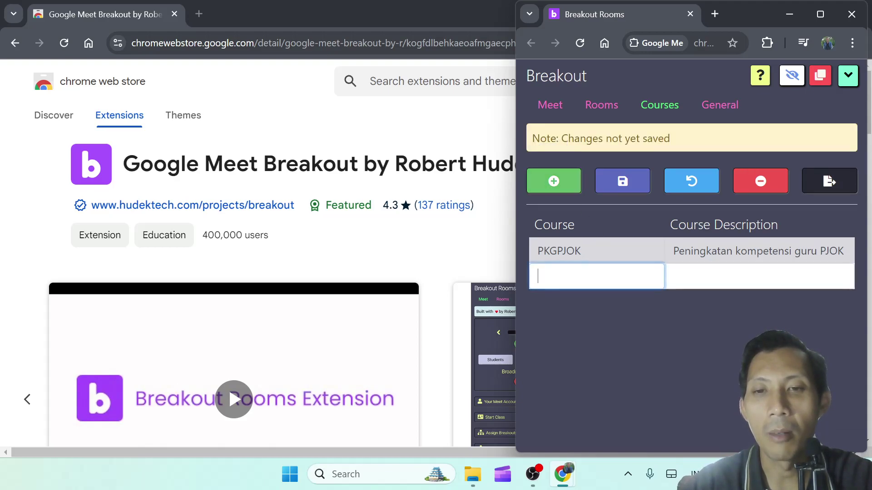
drag(560, 251, 552, 252)
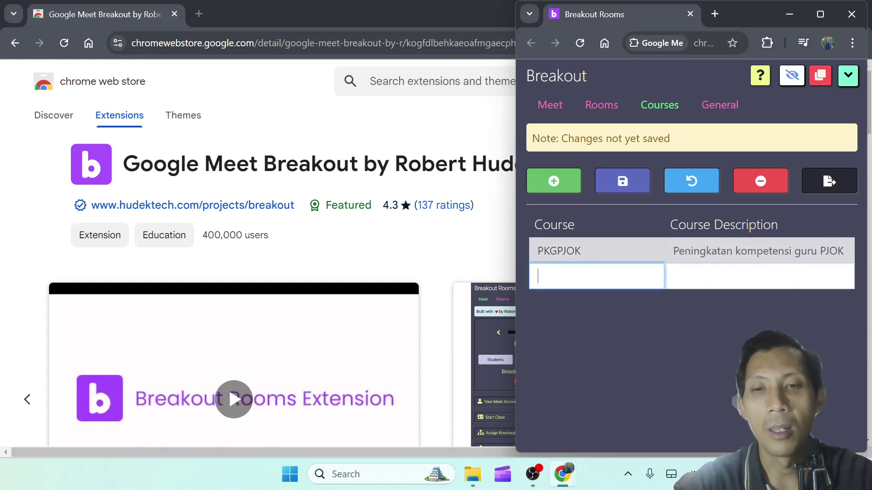
text(PJOK)
click(759, 277)
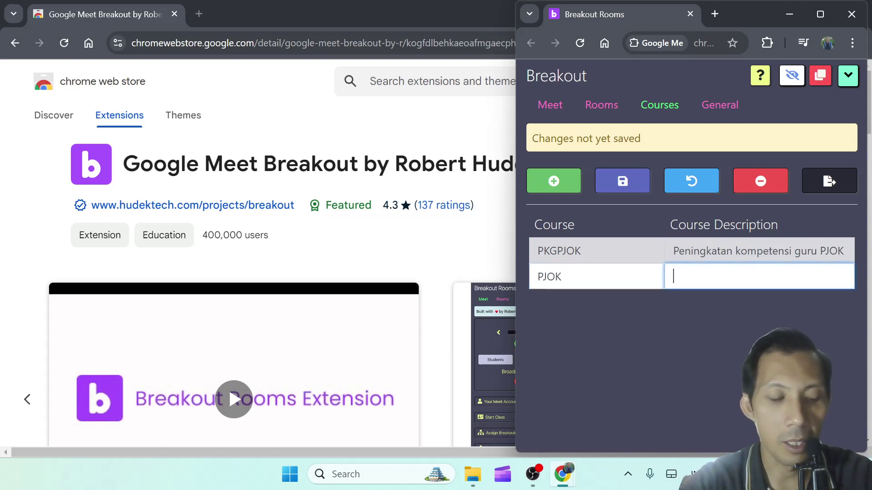
text(Pendidikan Jasmani O)
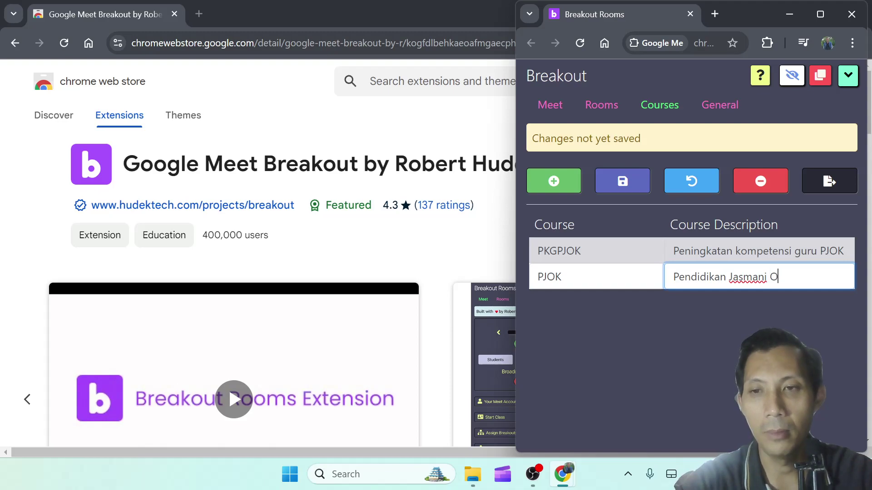
text(lahrag)
text(a d)
key(BackSpace)
text(dan )
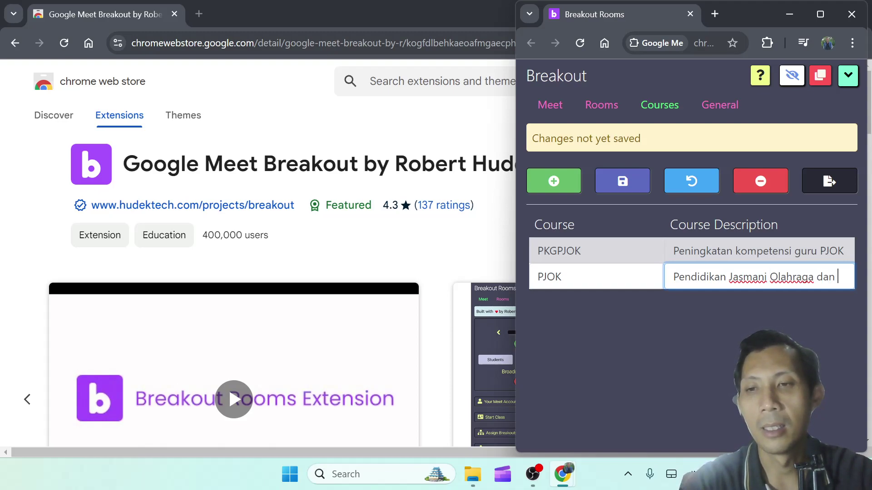
text(Kesehatan)
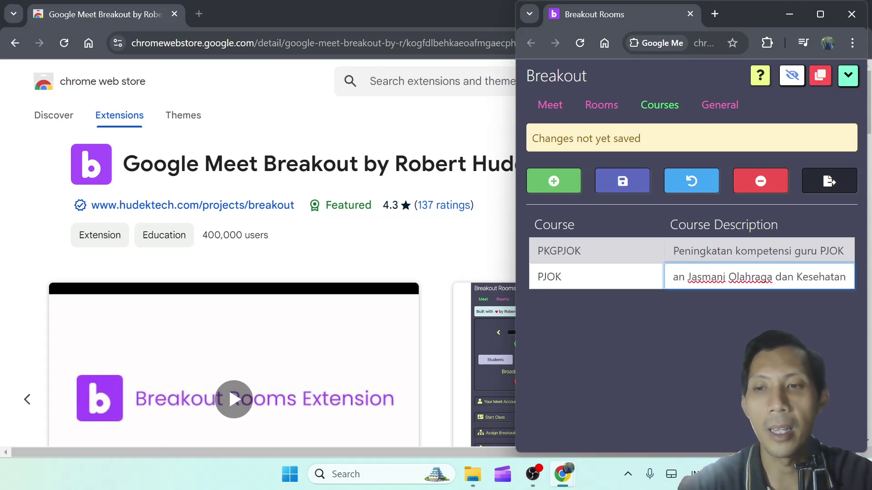
click(625, 185)
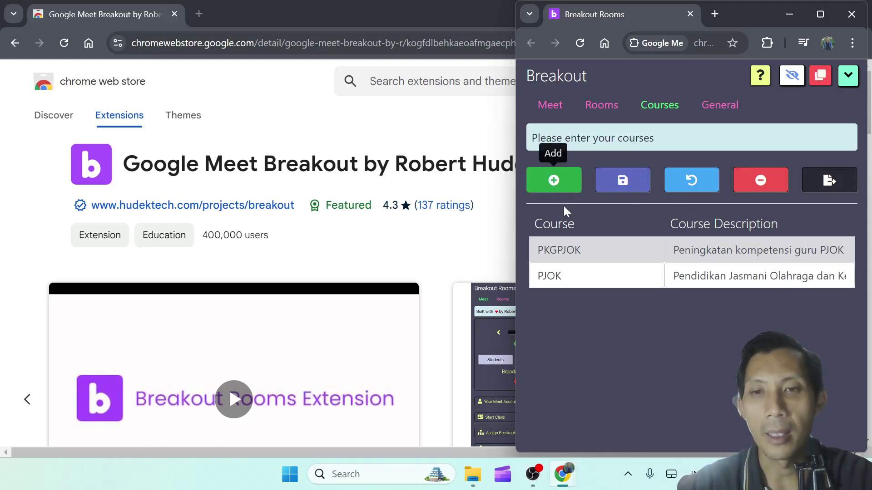
click(613, 184)
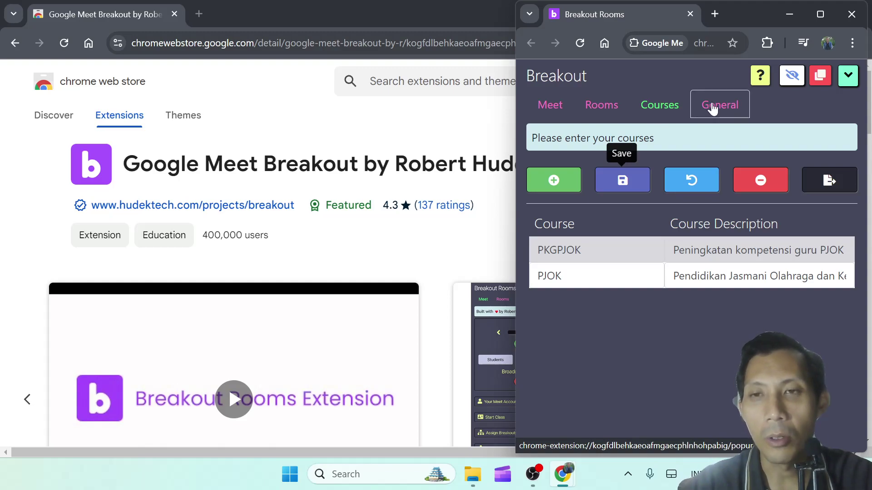
In General settings choose Window tabs with a maximum of 5, auto-admit outsiders, then show Rooms.
click(710, 108)
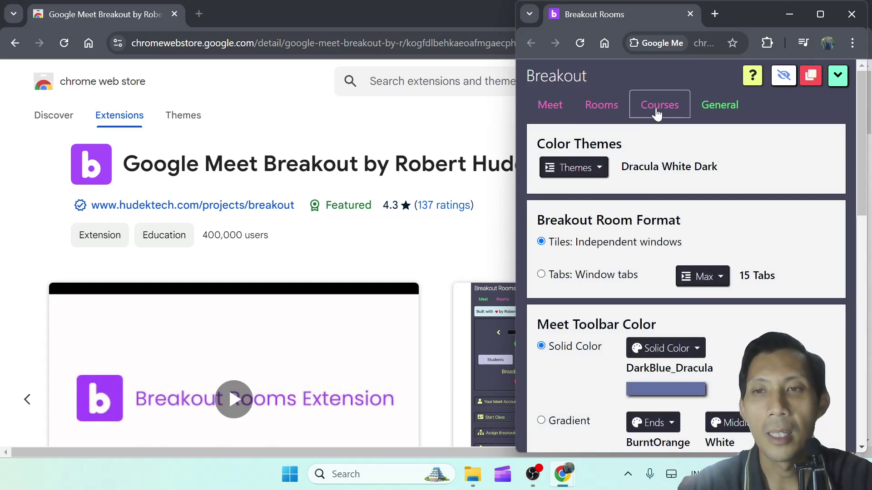
scroll(720, 120, down, 1)
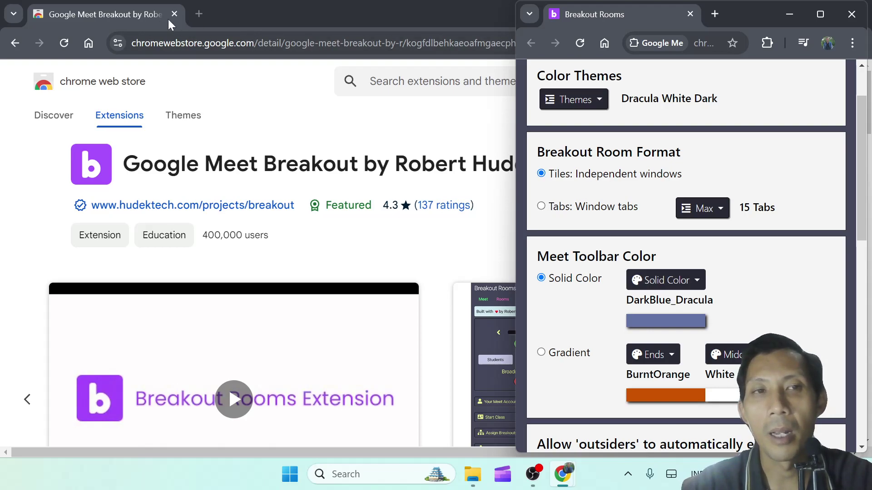
click(541, 206)
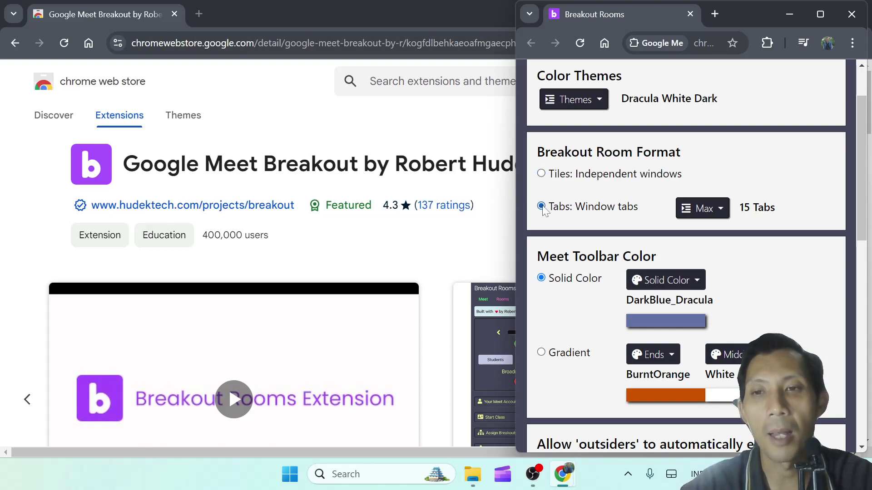
click(714, 217)
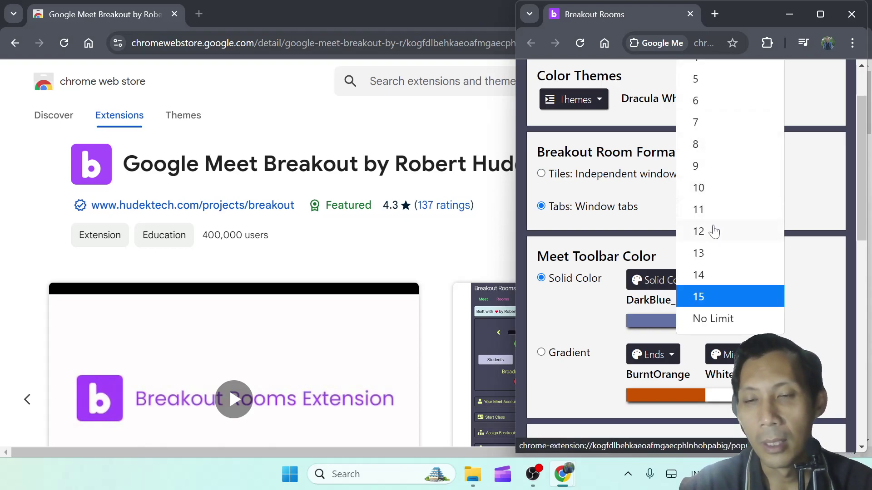
scroll(714, 232, up, 2)
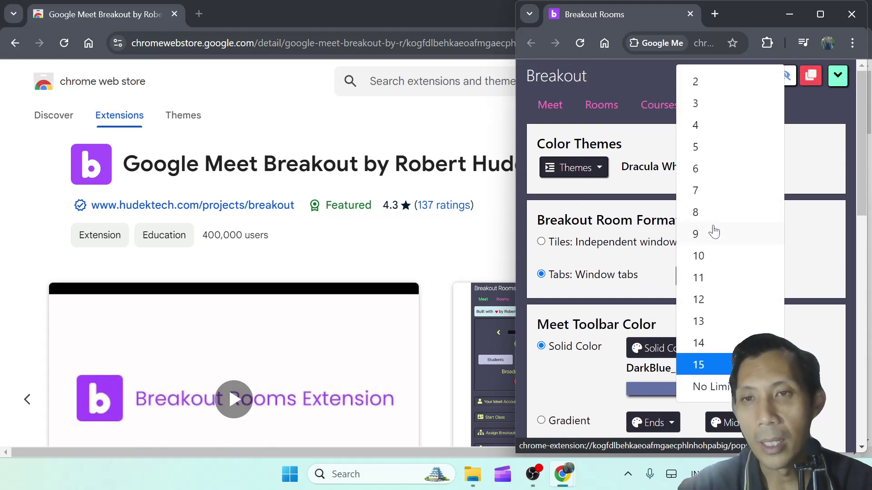
click(707, 156)
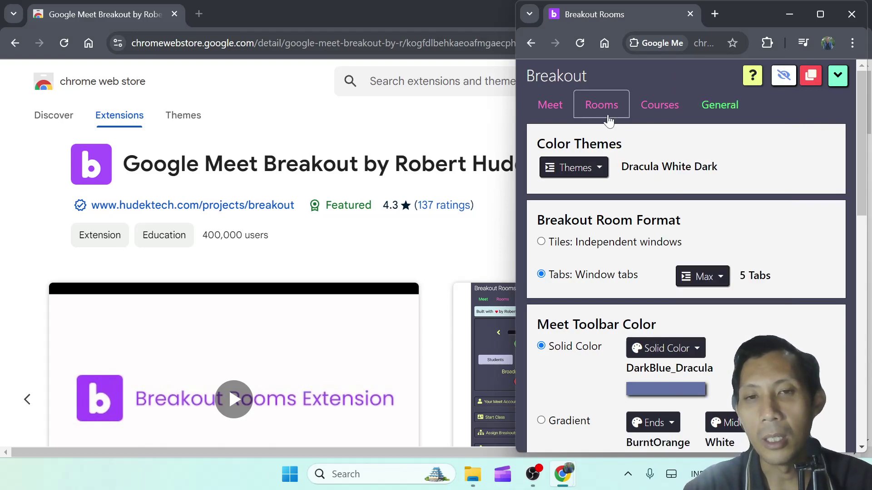
scroll(614, 232, down, 1)
scroll(614, 232, down, 6)
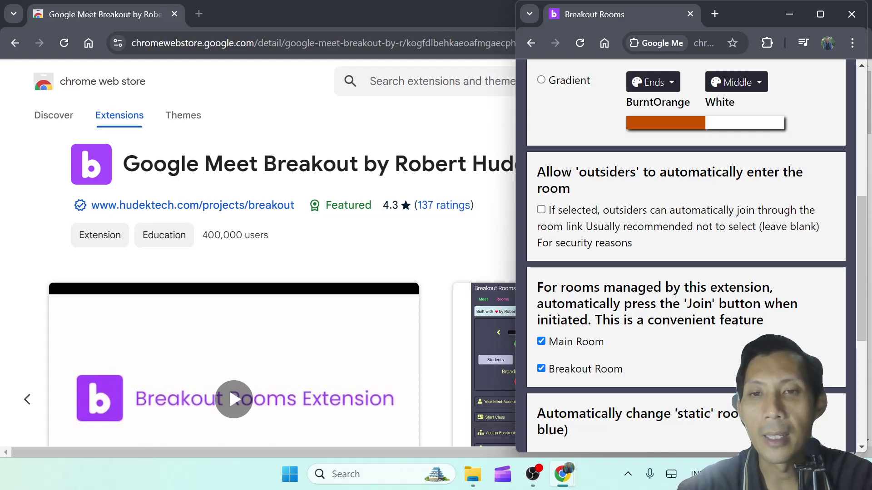
click(540, 210)
scroll(702, 244, up, 6)
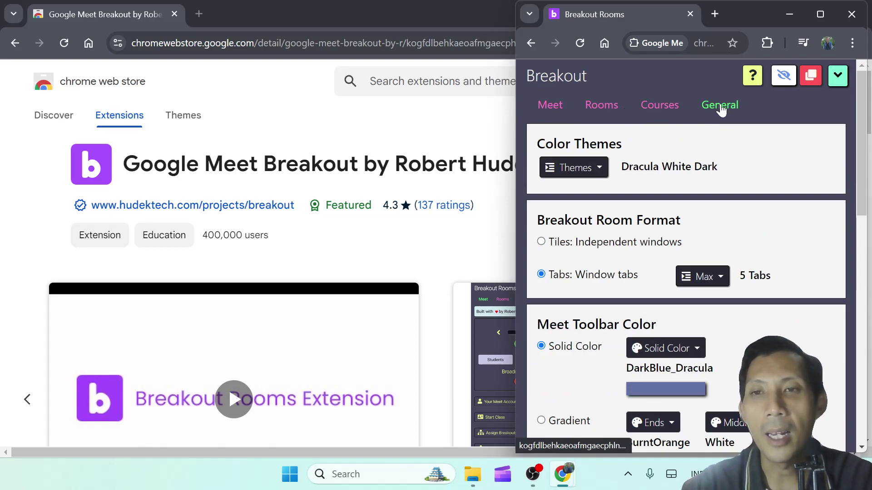
click(608, 111)
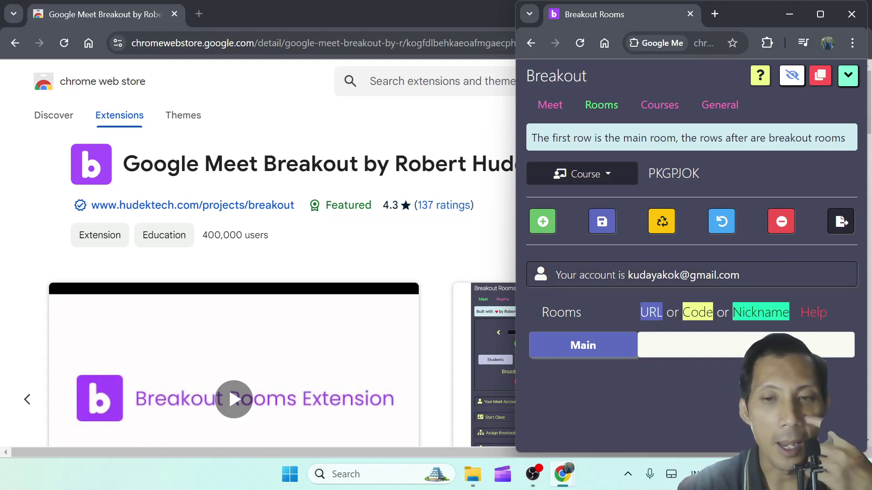
Replace the Main room's default name with 'RUANG UTAMA'.
drag(596, 345, 579, 345)
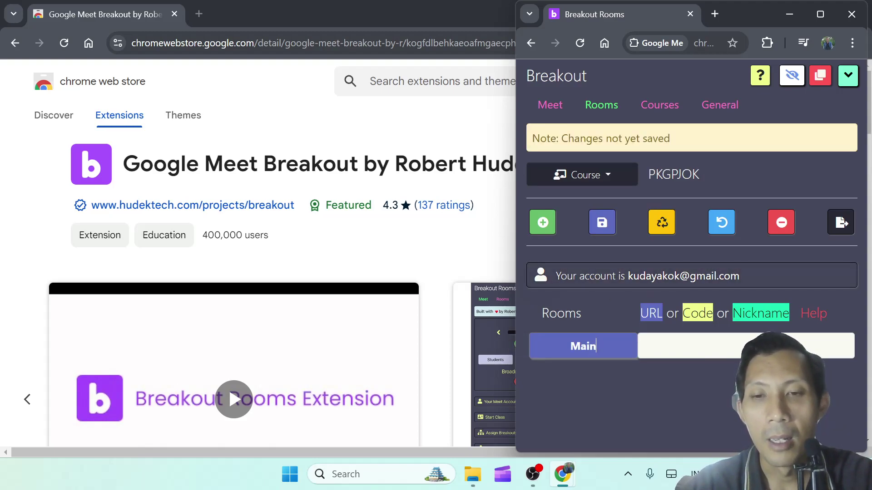
key(BackSpace)
key(BackSpace)
key(BackSpace)
key(BackSpace)
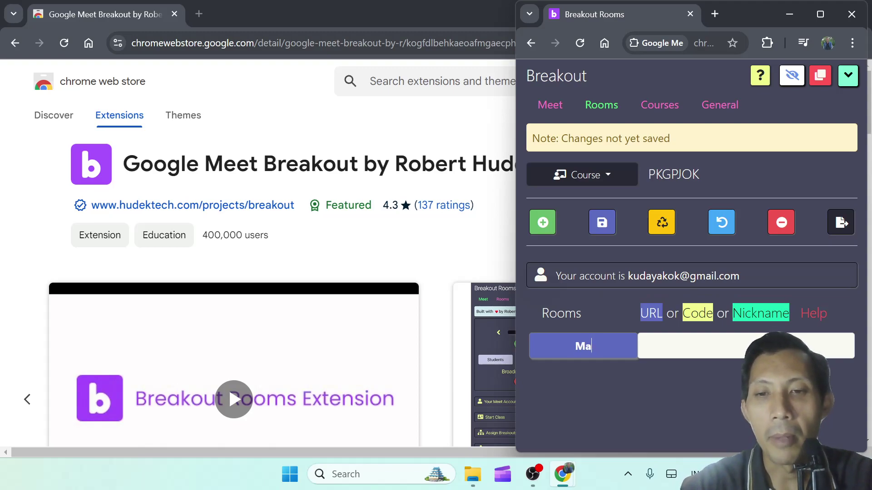
text(RUAN)
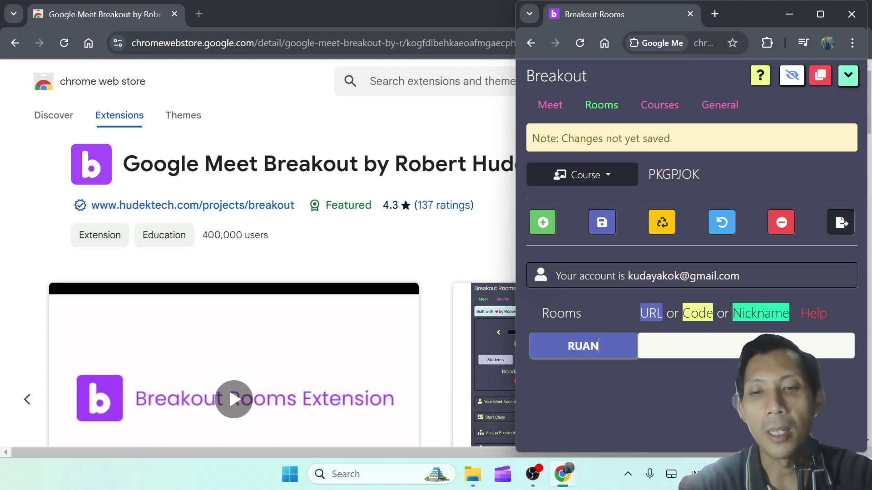
text(G PER)
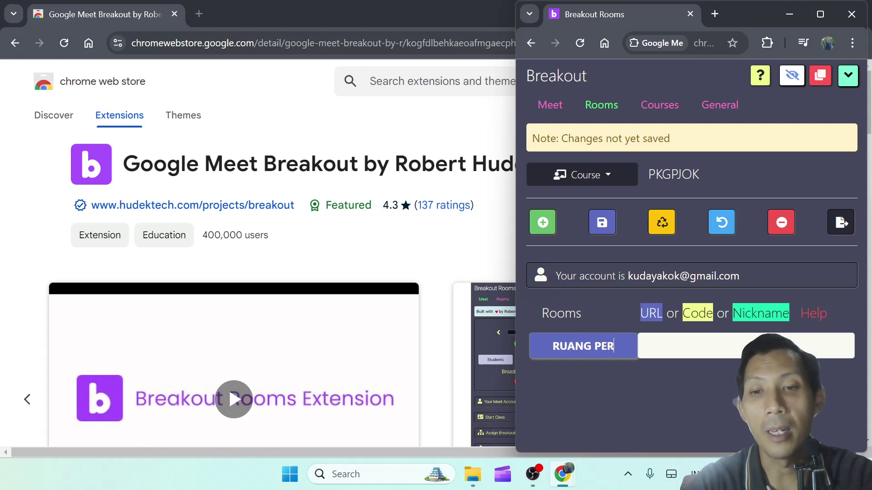
text(TEMUAN A)
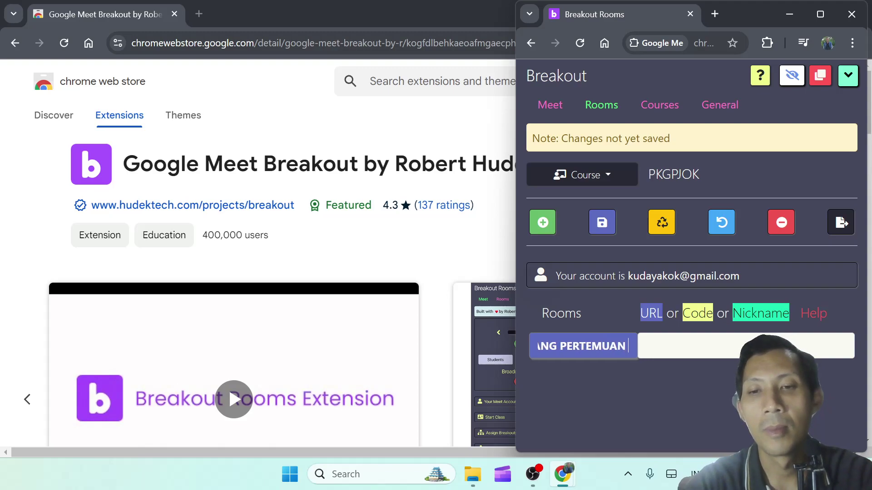
key(BackSpace)
key(BackSpace)
key(BackSpace)
key(BackSpace)
key(BackSpace)
key(BackSpace)
key(BackSpace)
key(BackSpace)
key(BackSpace)
key(BackSpace)
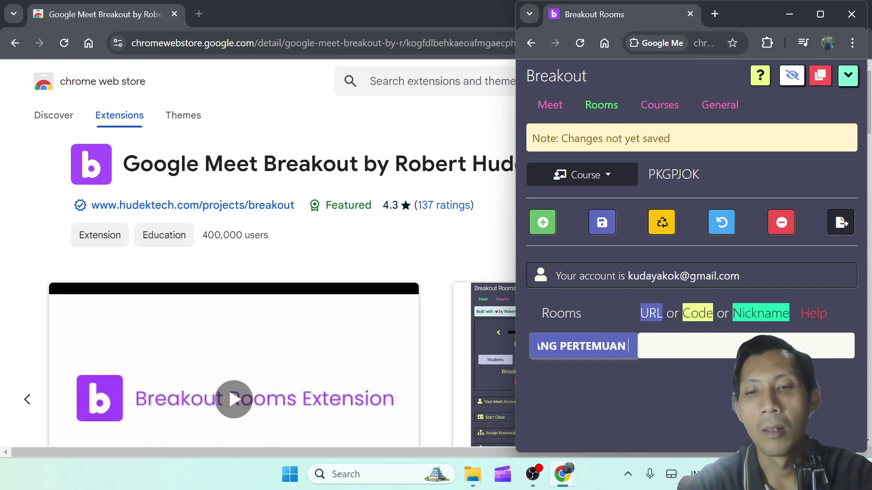
key(BackSpace)
text(UTAMA)
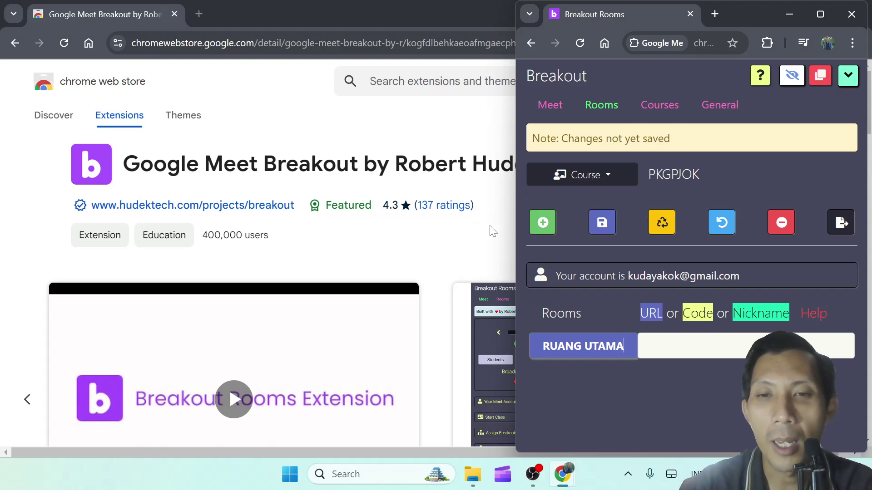
Add three breakout rooms named KLS1, KLS2 and KLS3, then save and create their Meet links.
click(542, 231)
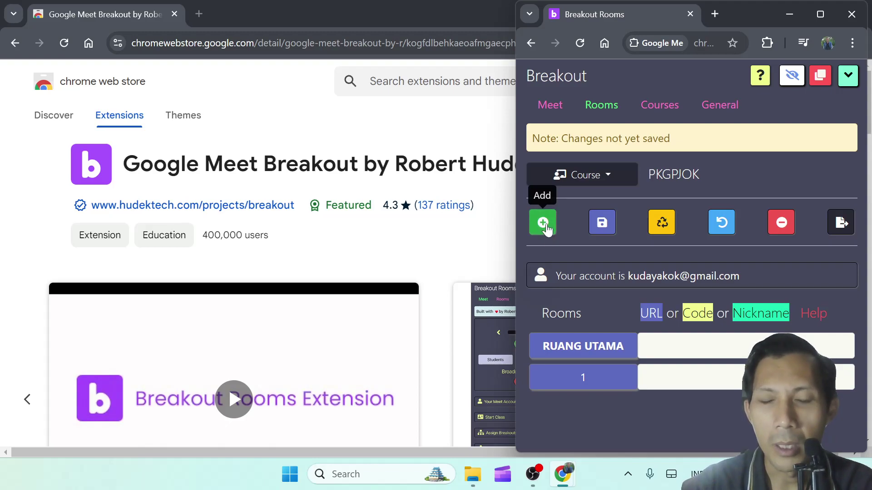
click(544, 227)
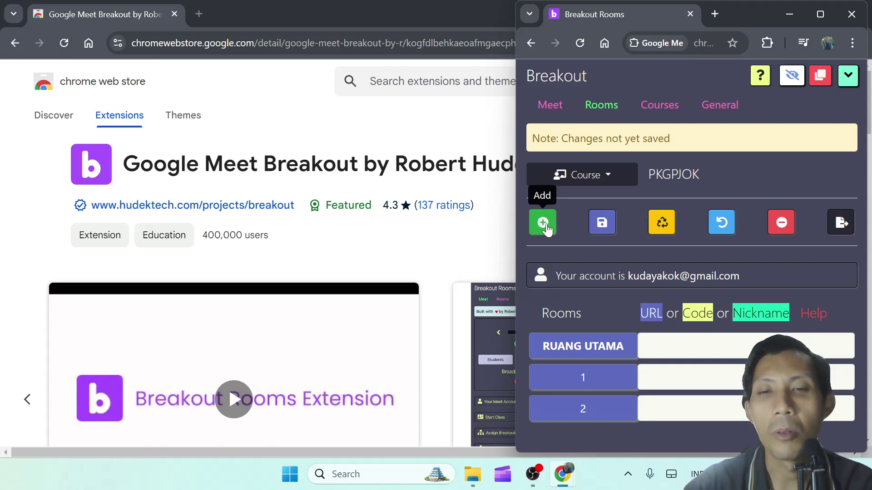
click(544, 225)
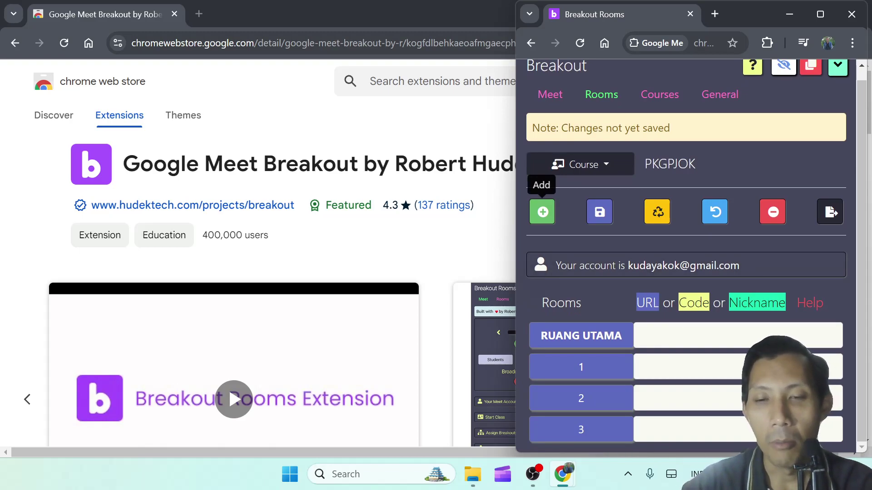
click(580, 367)
text(KLS)
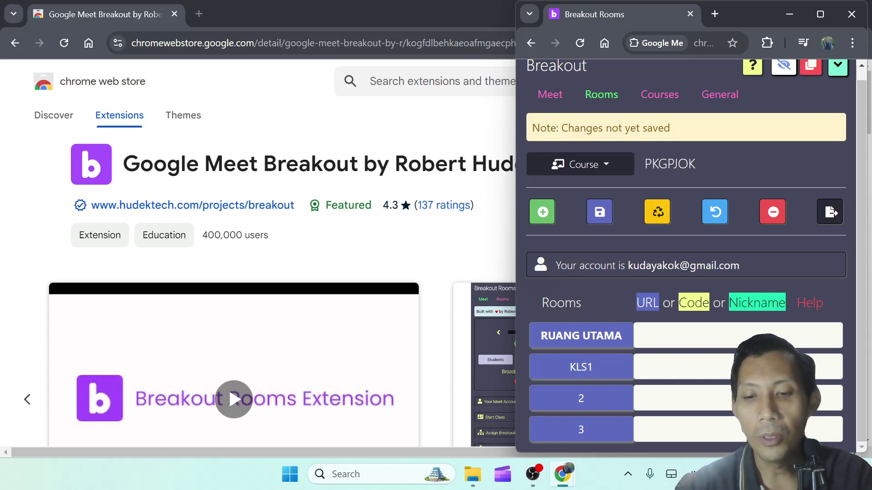
text(KLS)
click(578, 429)
text(KLS)
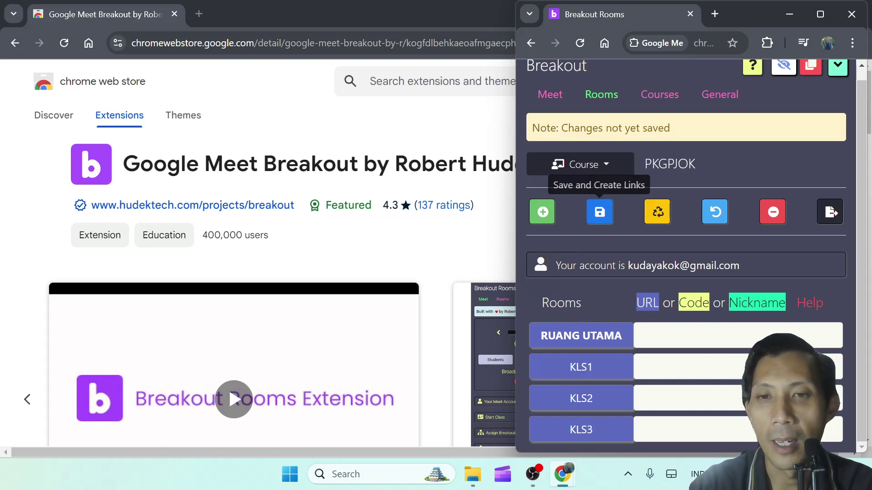
click(599, 213)
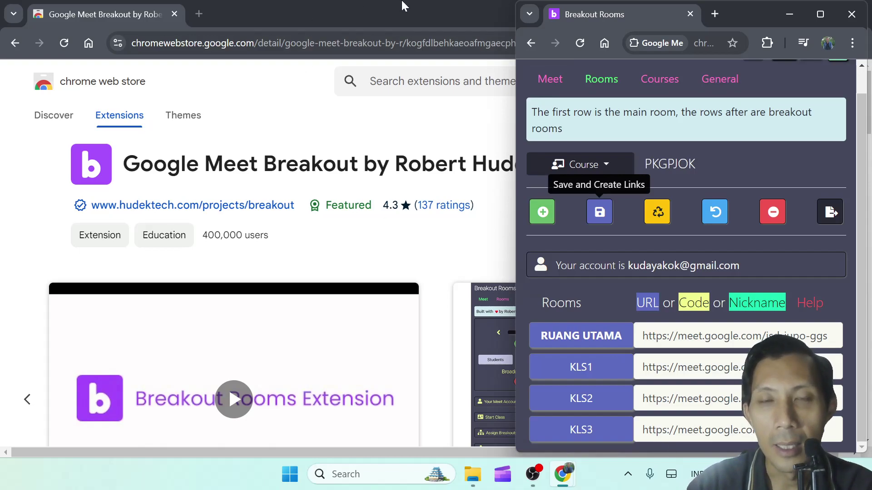
In a new tab, open the LMS dashboard and connect the account to show four published courses.
click(194, 14)
click(194, 14)
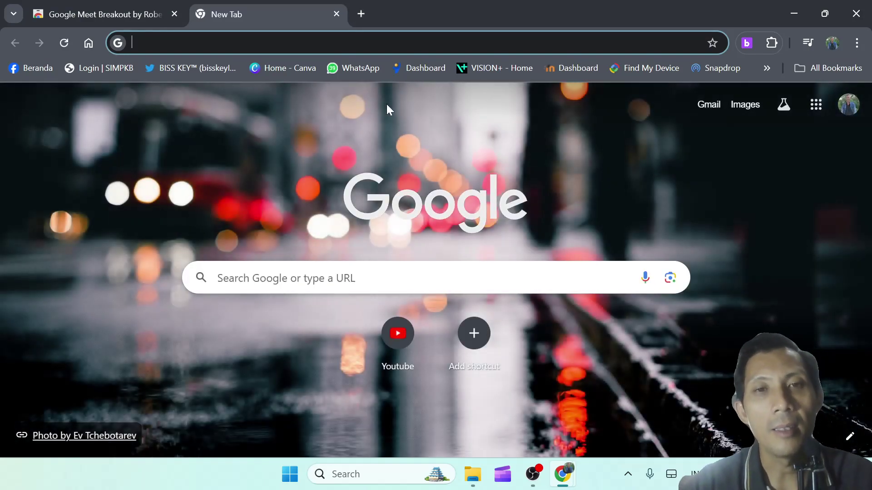
click(409, 67)
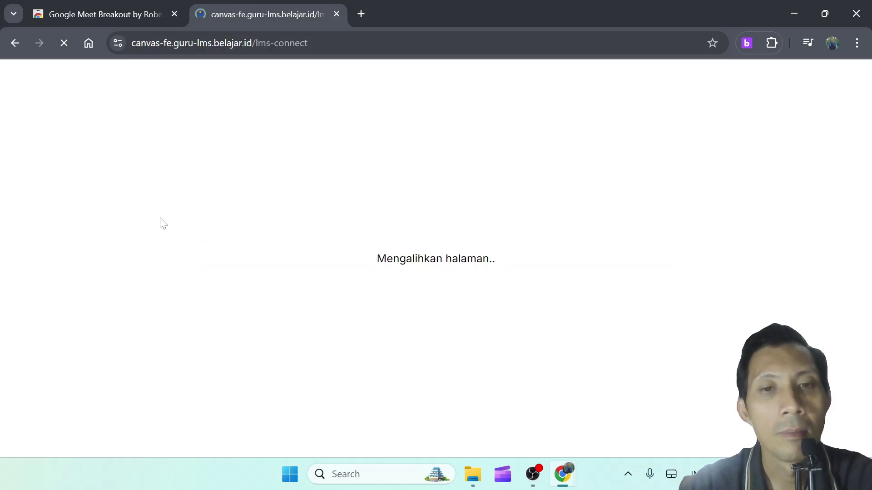
click(412, 302)
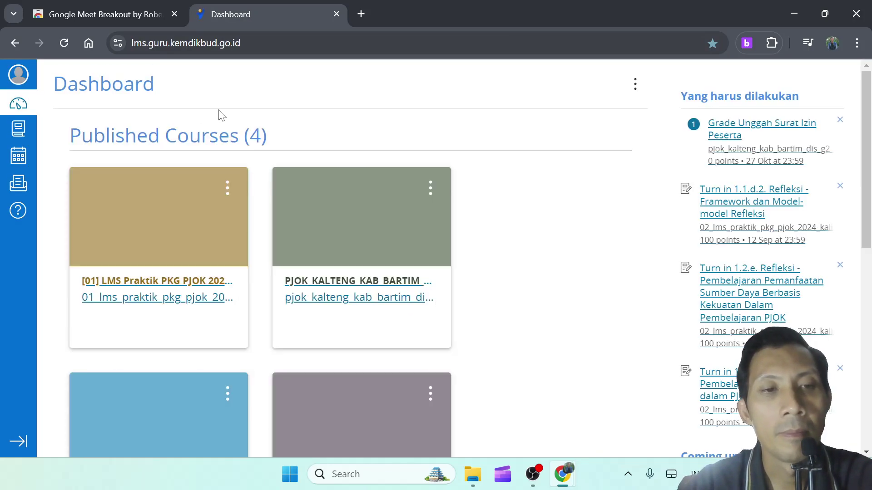
Open the 01_lms_praktik course's 'Pertemuan Materi Orientasi Program' page and review its room links.
click(144, 304)
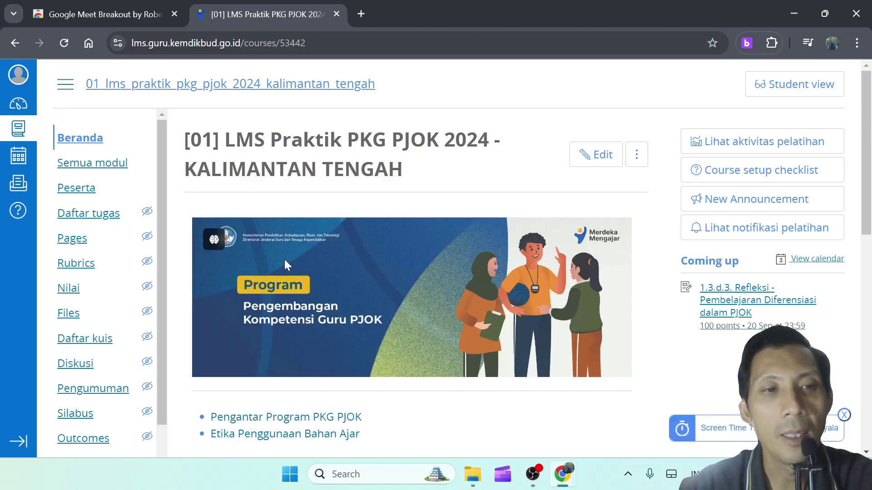
click(89, 167)
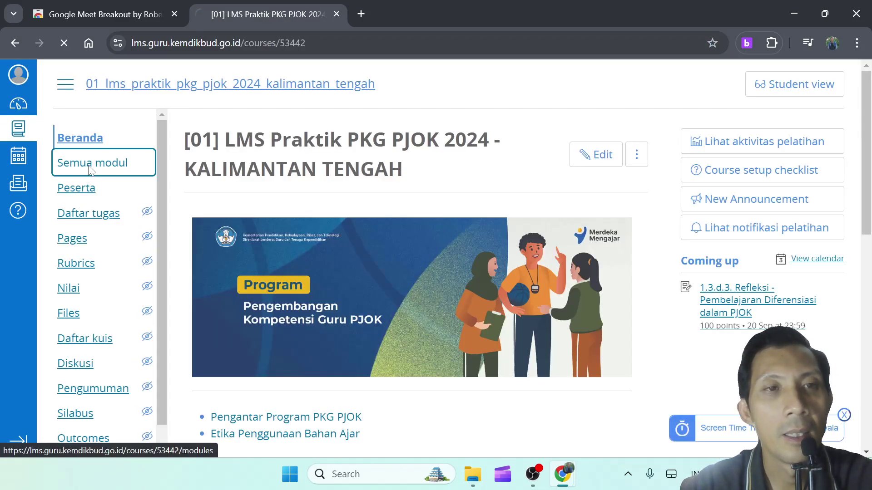
scroll(357, 189, down, 3)
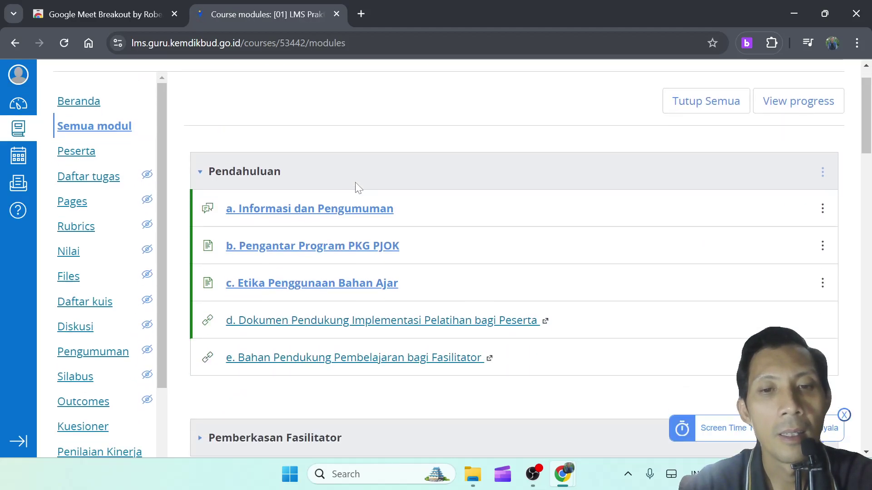
scroll(355, 186, down, 5)
click(289, 246)
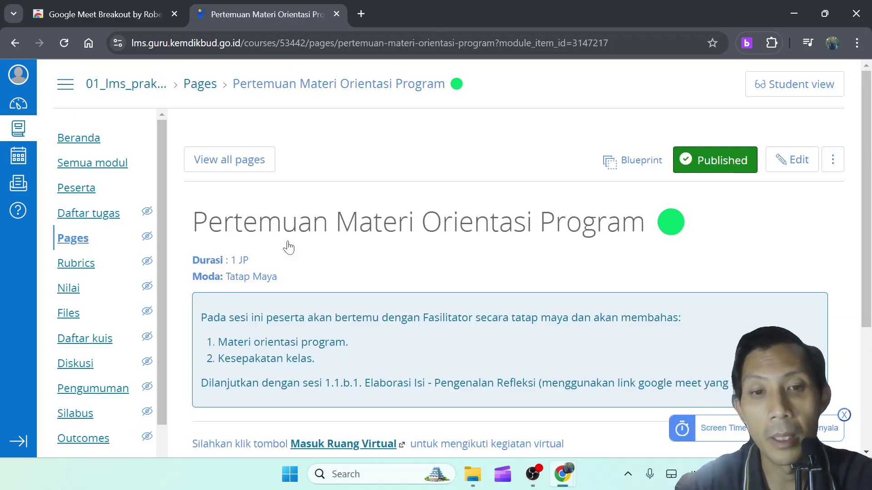
scroll(288, 248, down, 4)
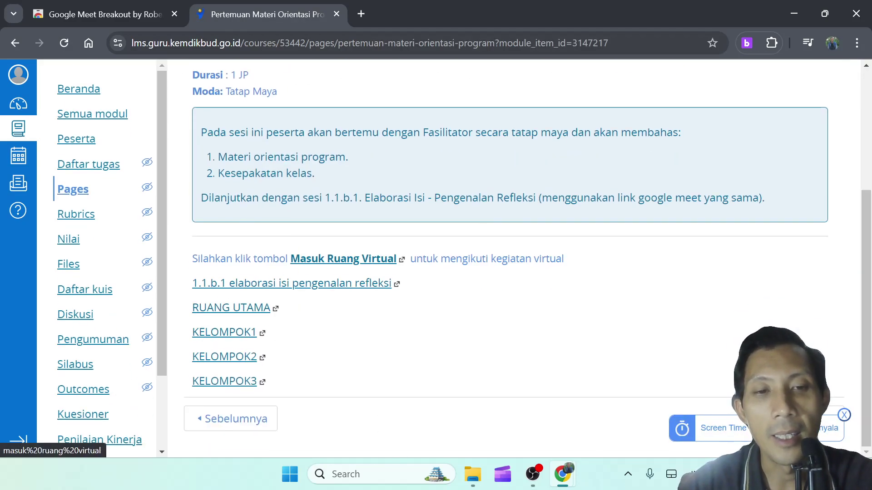
scroll(584, 189, up, 5)
scroll(285, 318, down, 5)
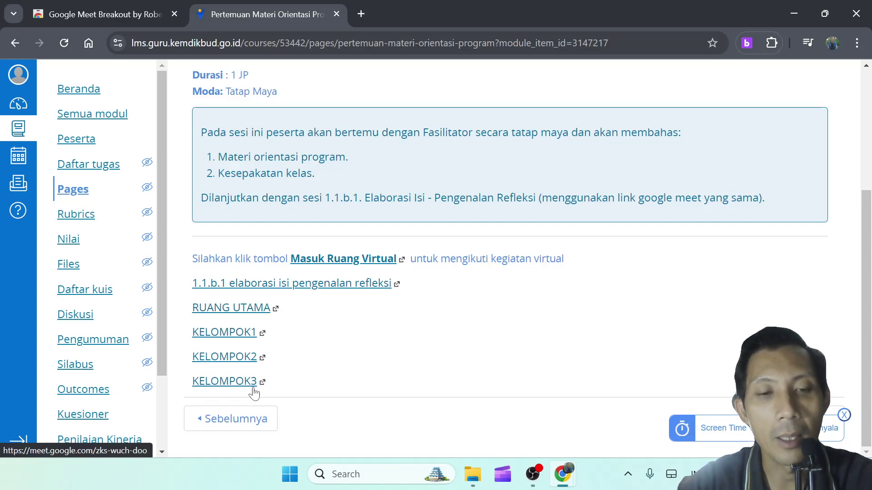
scroll(661, 351, up, 5)
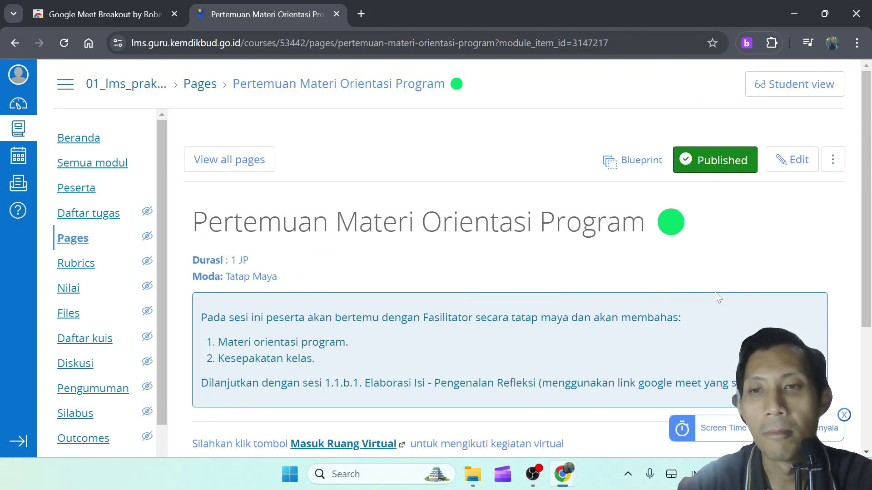
Replace the RUANG UTAMA link address with the main room's new Meet link from the breakout extension.
click(790, 161)
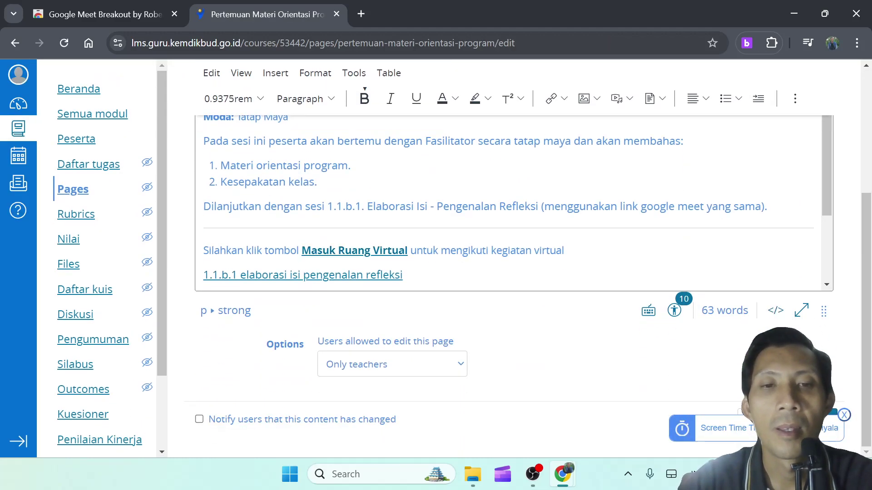
scroll(513, 202, down, 2)
click(265, 194)
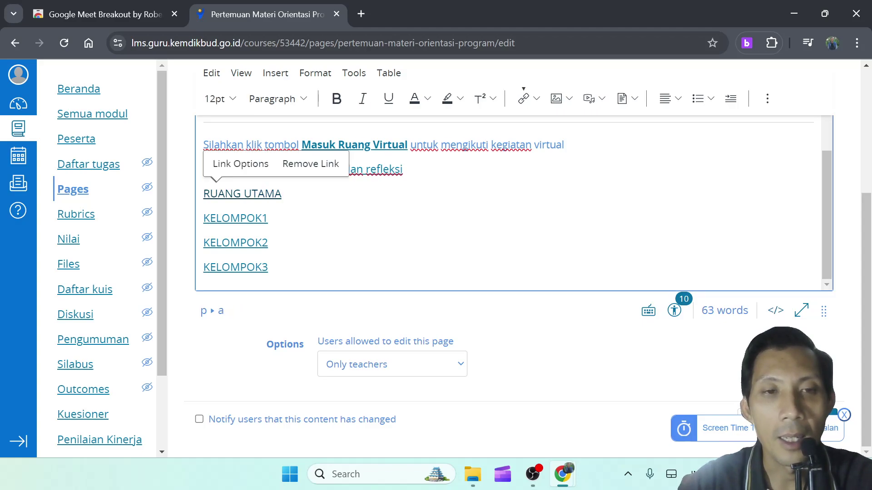
click(240, 163)
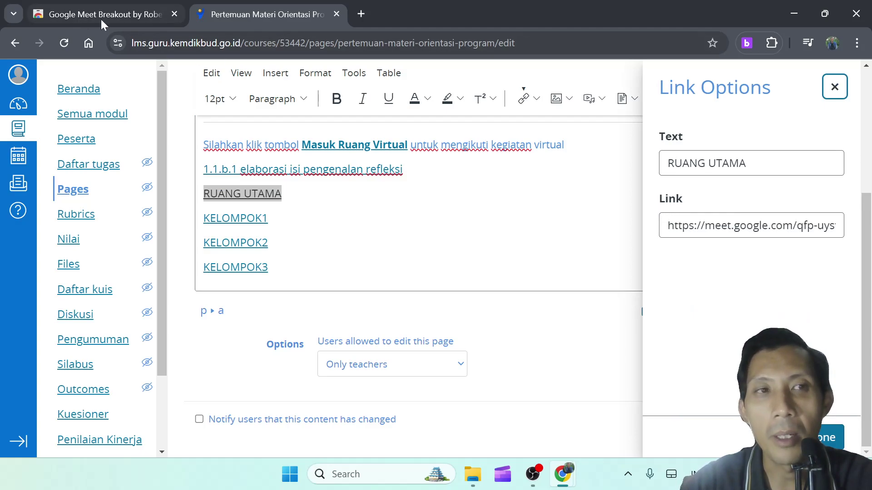
click(747, 43)
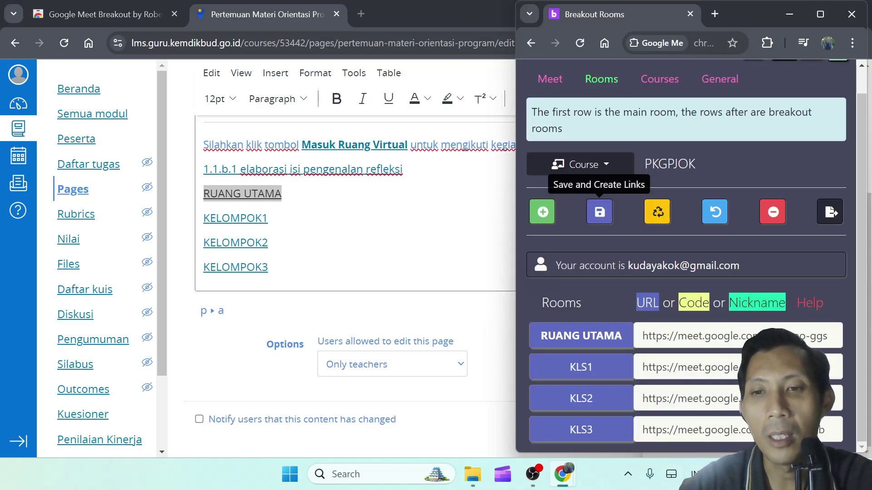
key(ctrl+a)
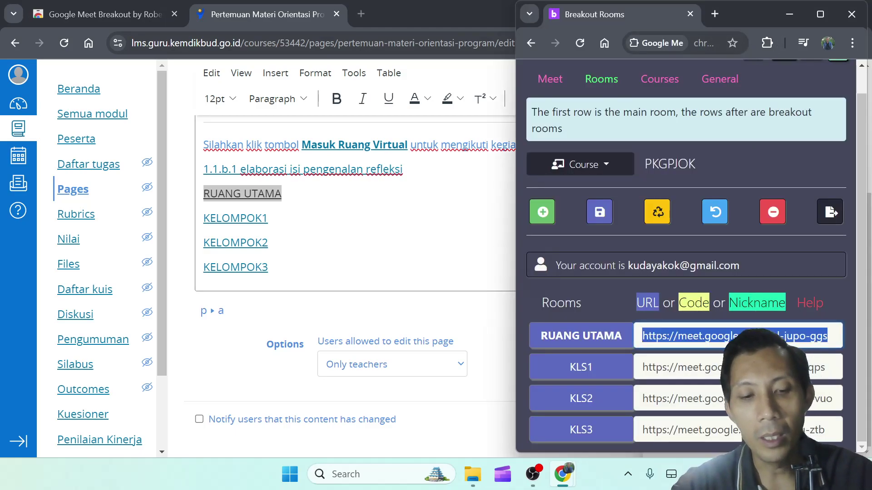
click(420, 10)
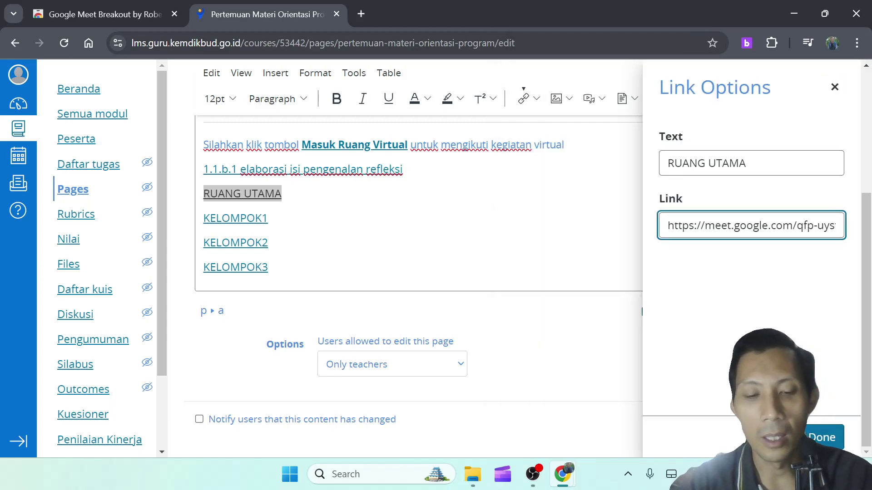
key(ctrl+a)
key(ctrl+v)
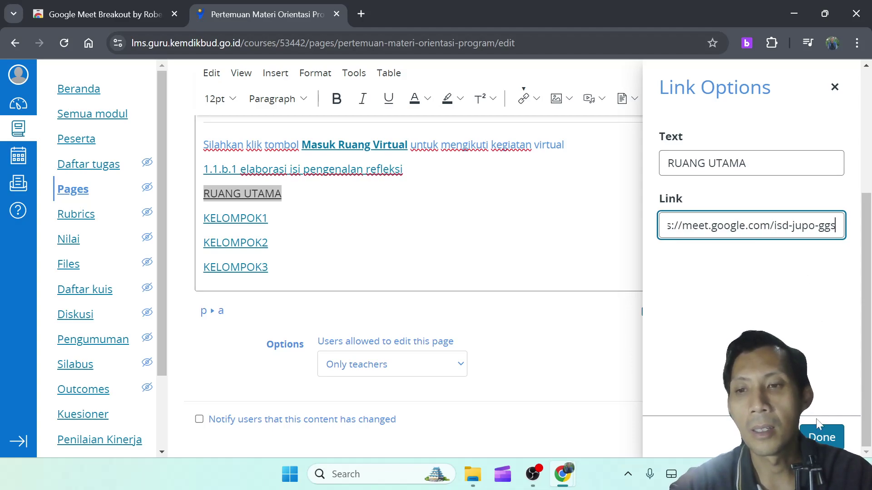
key(Tab)
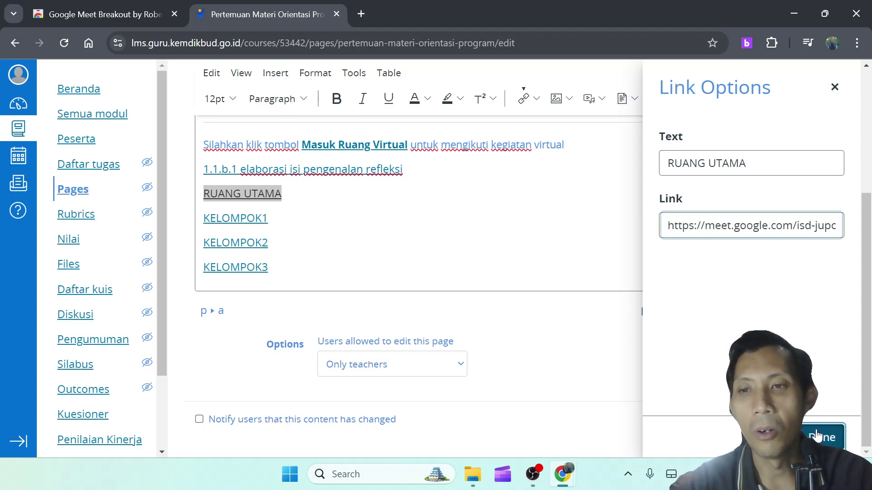
click(816, 436)
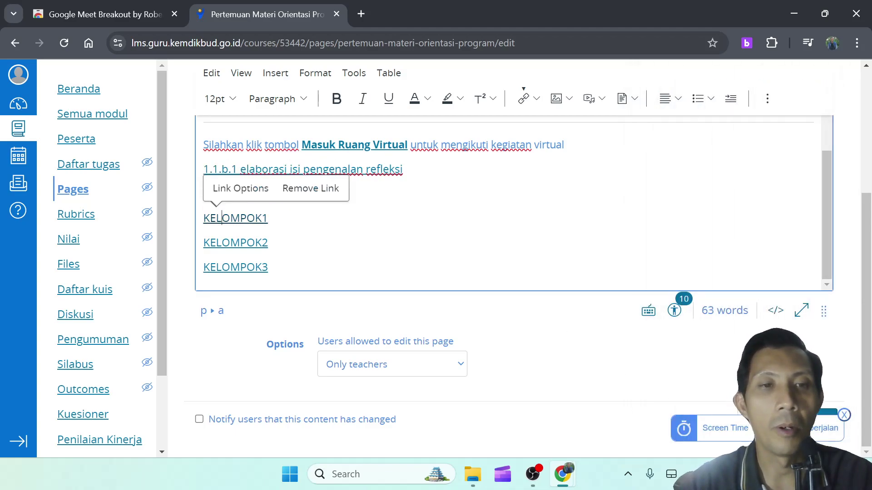
Copy the KLS1 room's Meet link from the breakout extension window.
click(250, 197)
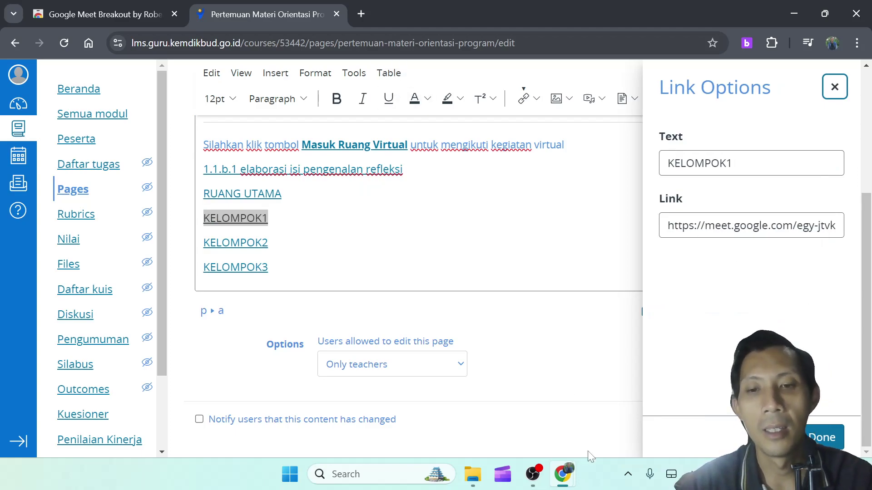
mouse_move(564, 477)
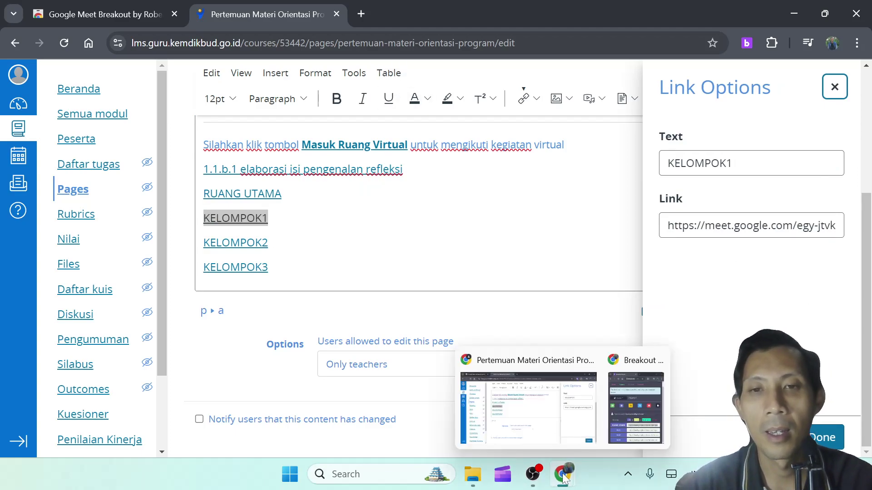
click(635, 408)
click(686, 367)
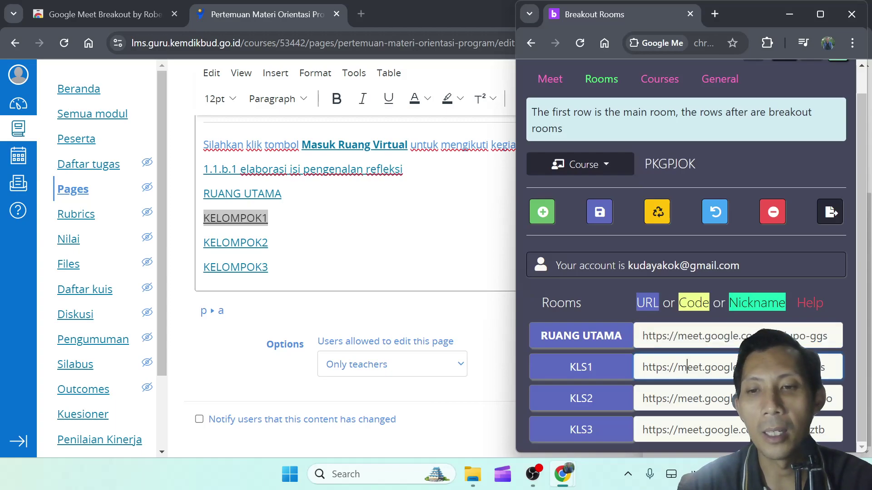
key(ctrl+a)
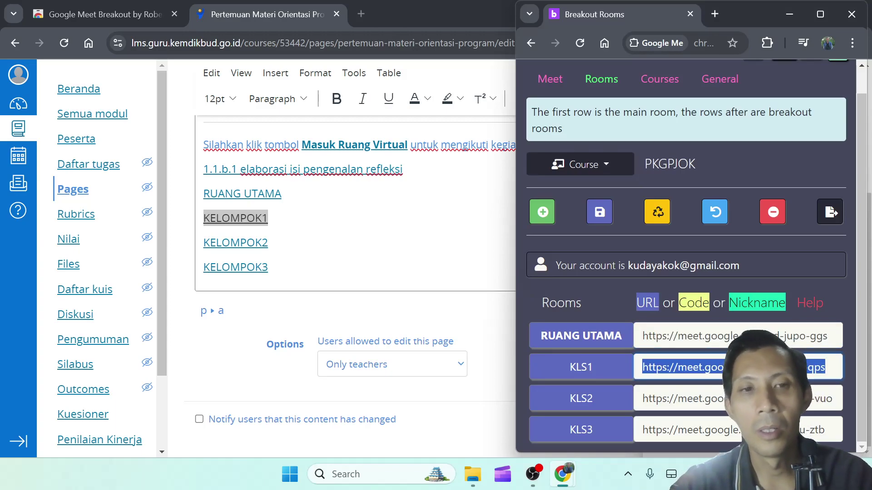
key(alt+Tab)
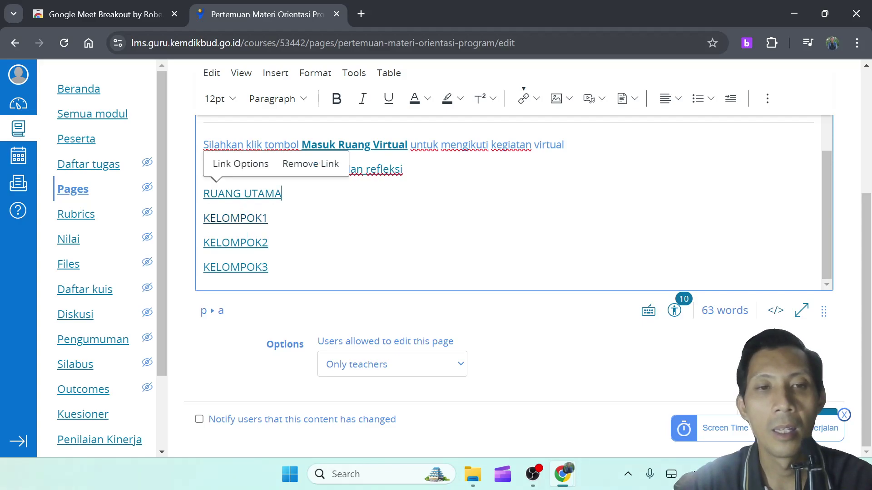
Replace the KELOMPOK1 link address with the KLS1 room's Meet link.
click(266, 189)
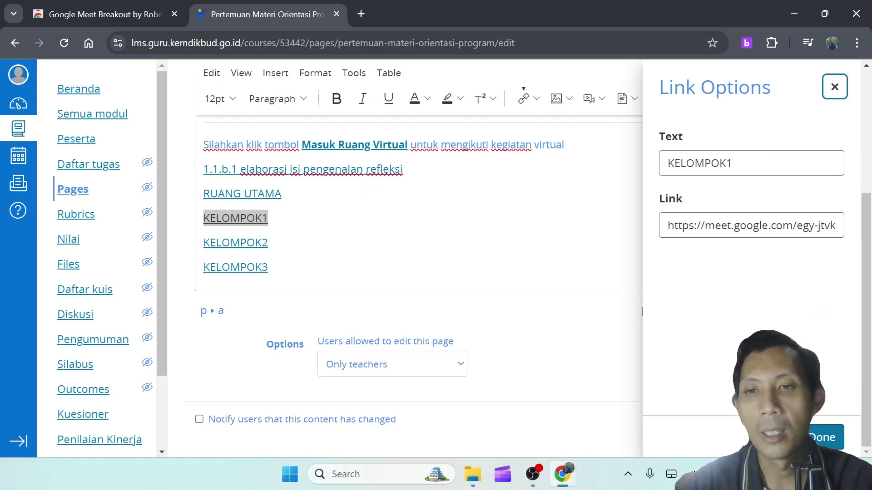
key(ctrl+a)
key(Escape)
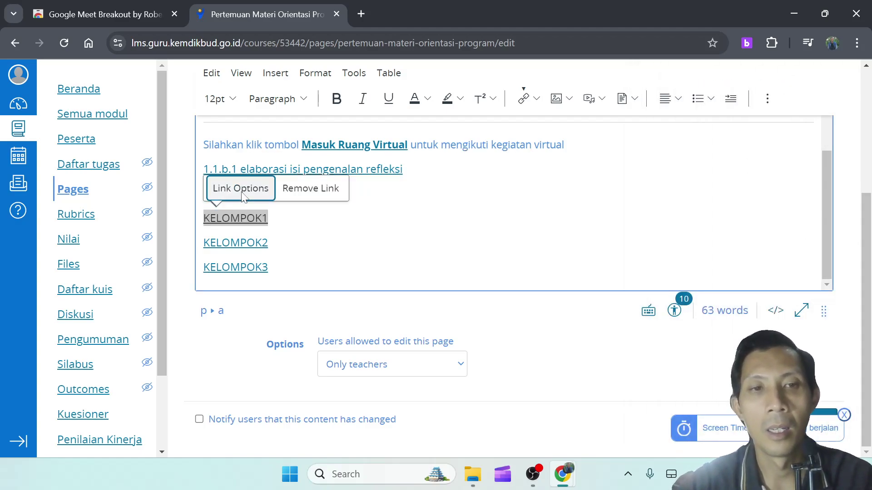
click(238, 189)
click(735, 226)
key(ctrl+a)
text(https://meet.google.com/yic-bzct-qps)
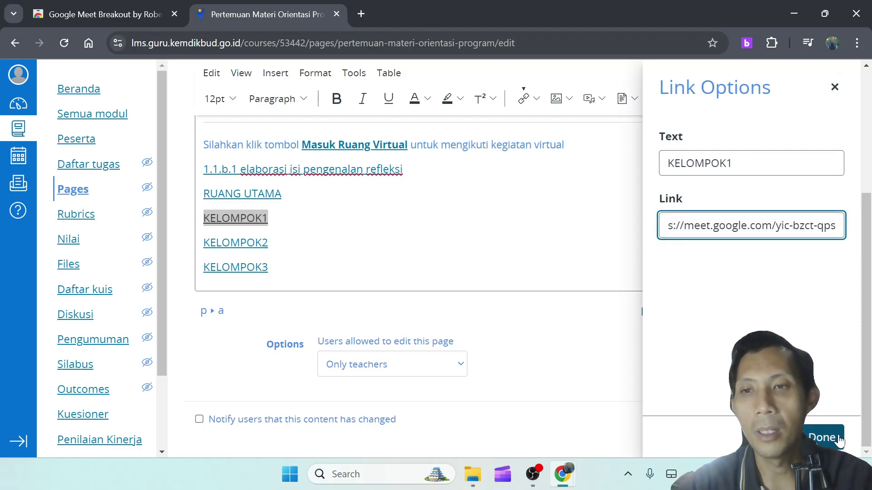
key(ctrl+a)
key(ctrl+c)
key(Escape)
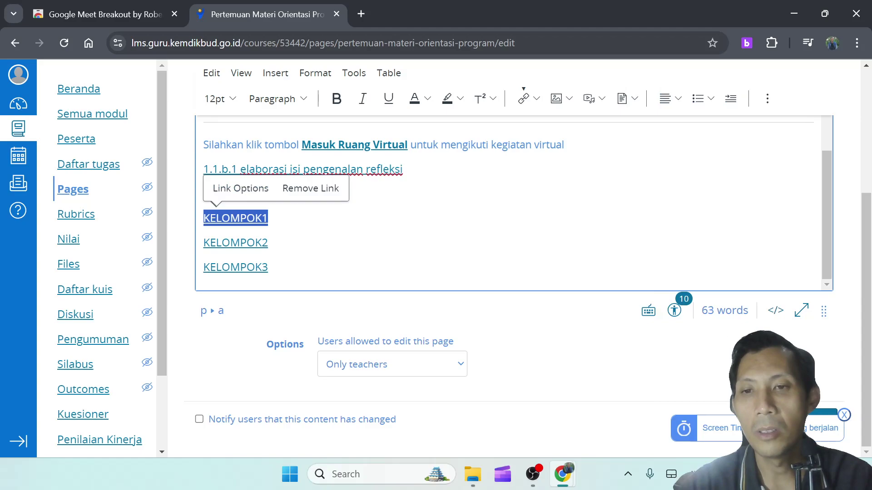
click(238, 188)
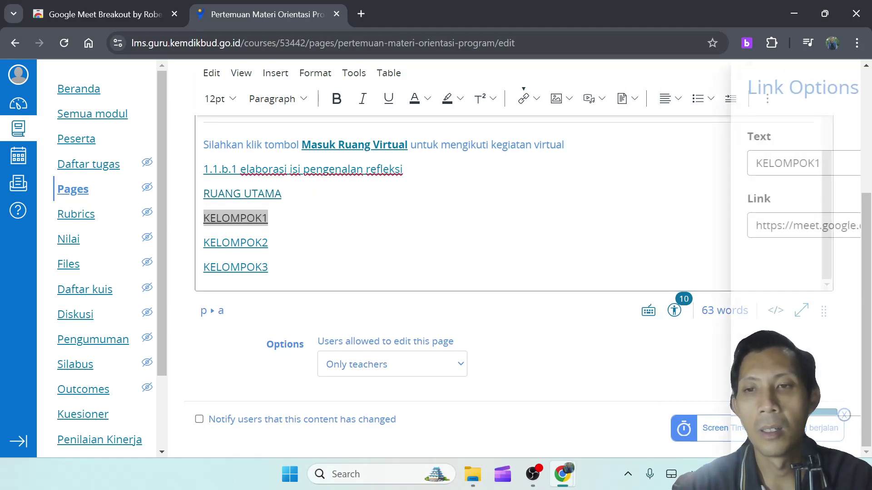
click(731, 226)
key(ctrl+a)
key(ctrl+v)
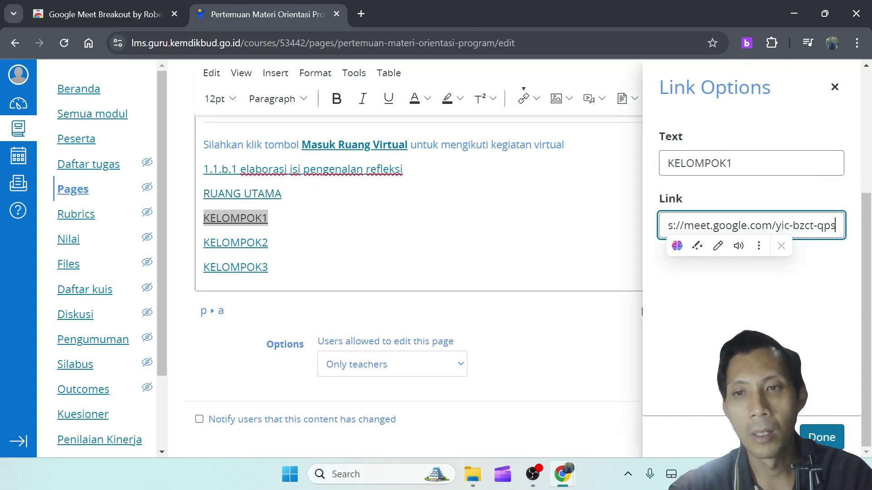
click(824, 438)
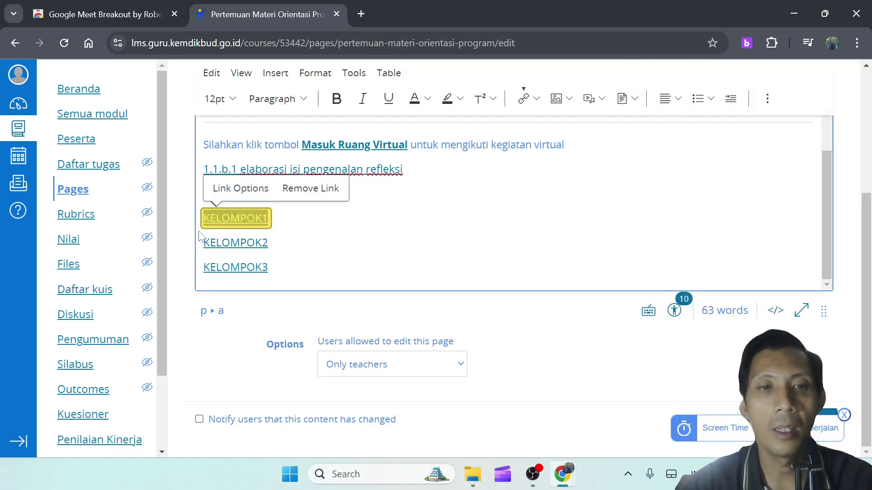
Point the KELOMPOK2 link to the KLS2 room address copied from the breakout extension.
click(231, 242)
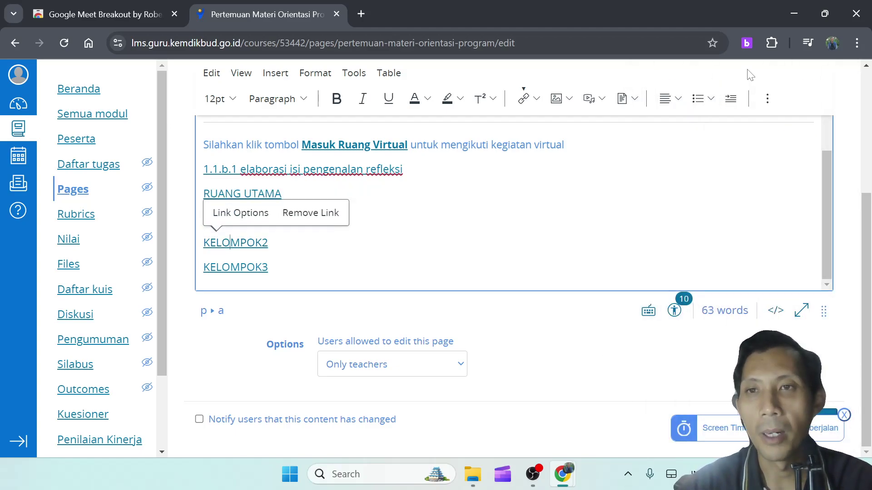
mouse_move(576, 474)
click(622, 425)
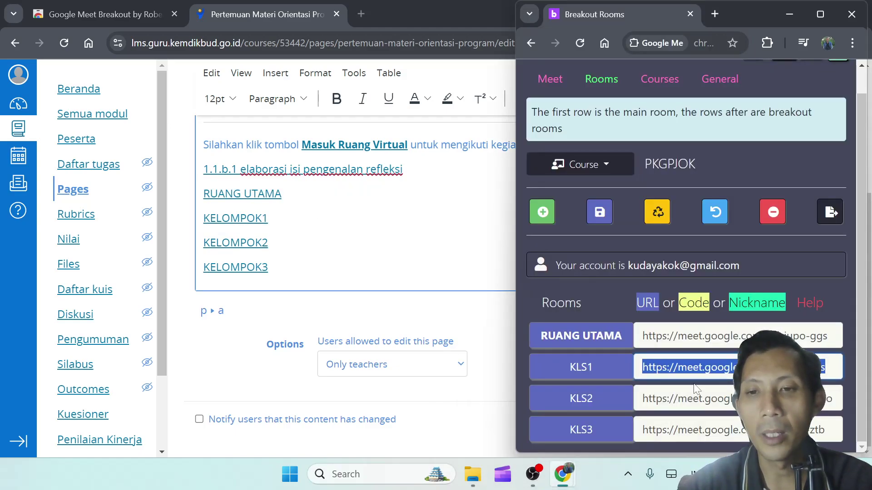
key(ctrl+a)
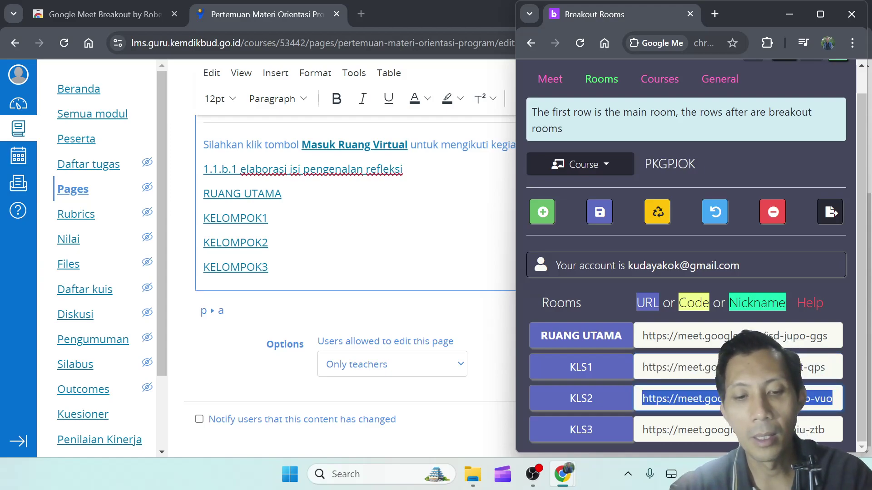
key(alt+Tab)
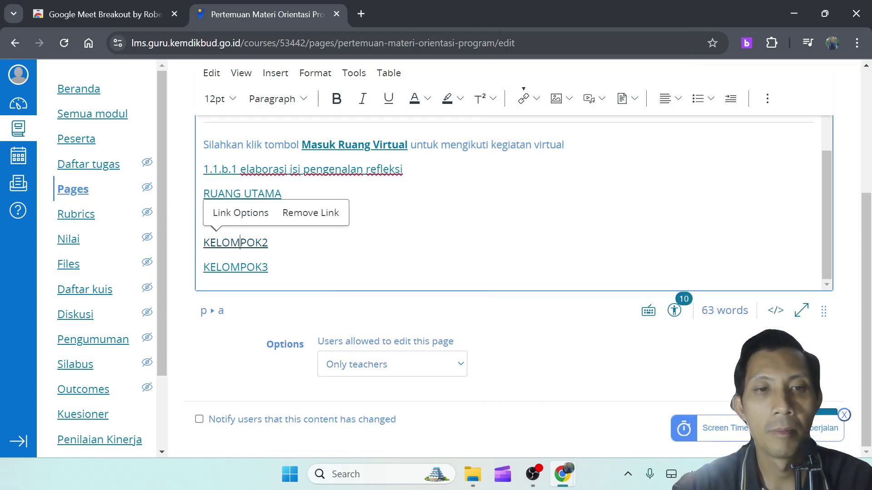
click(236, 212)
click(726, 225)
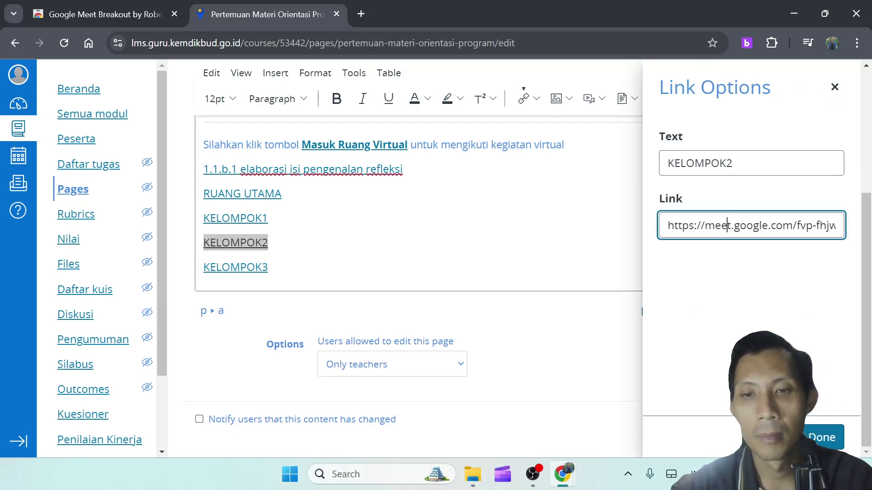
key(ctrl+a)
key(ctrl+v)
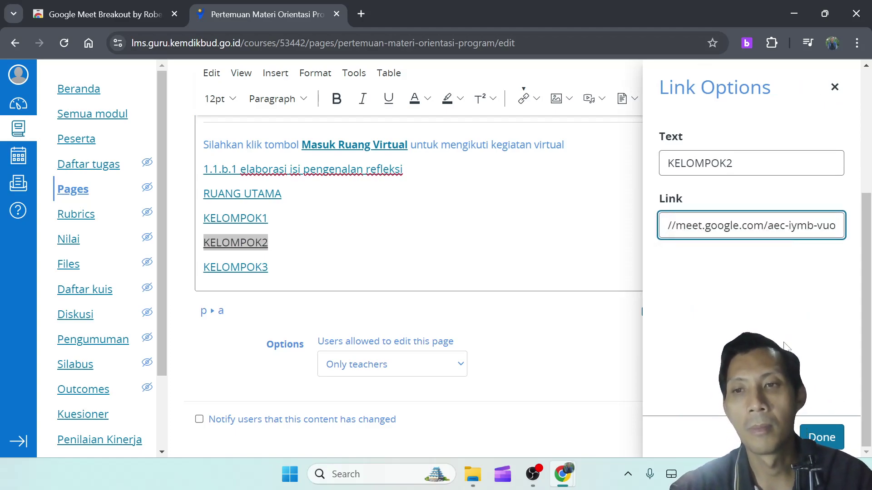
click(820, 439)
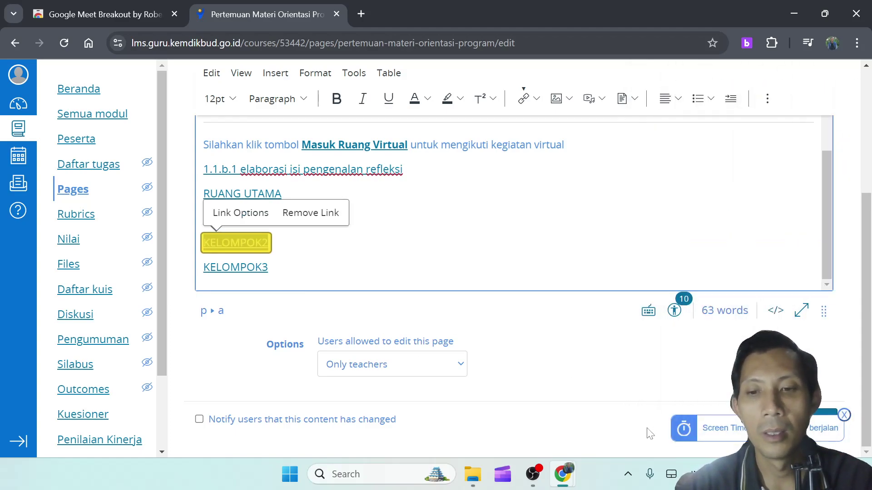
Point the KELOMPOK3 link to the KLS3 room address copied from the breakout extension.
click(240, 268)
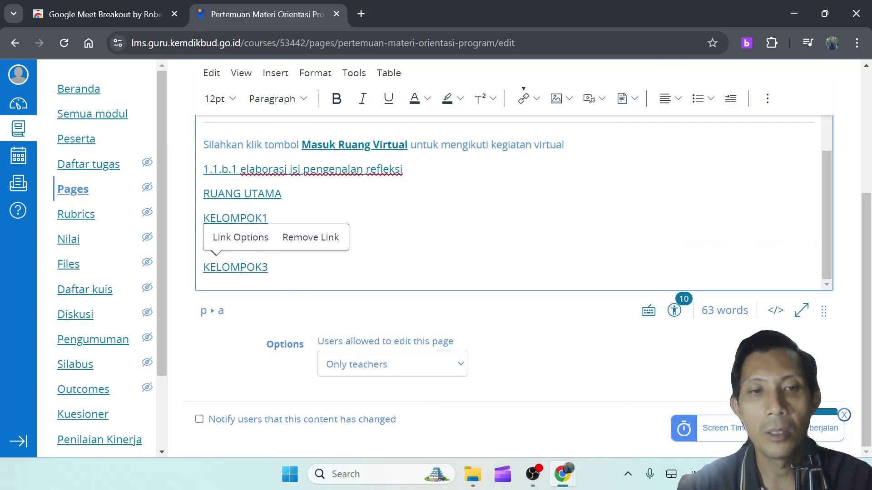
click(240, 237)
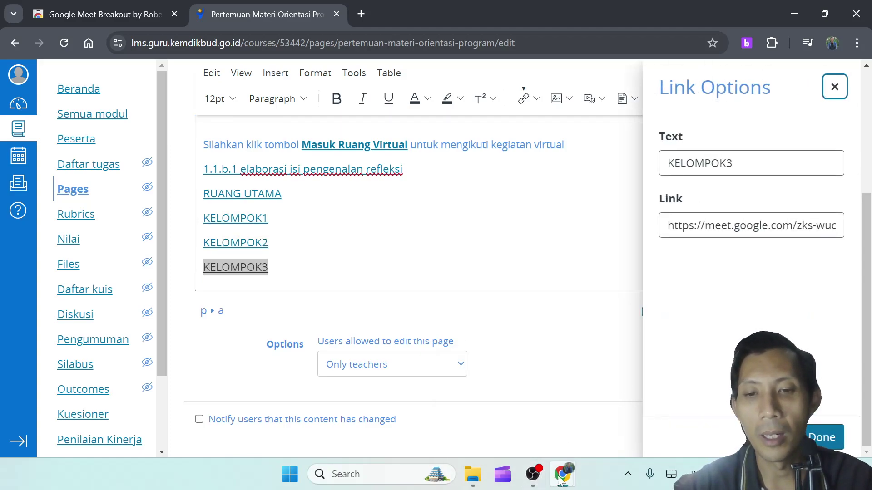
mouse_move(562, 482)
click(628, 437)
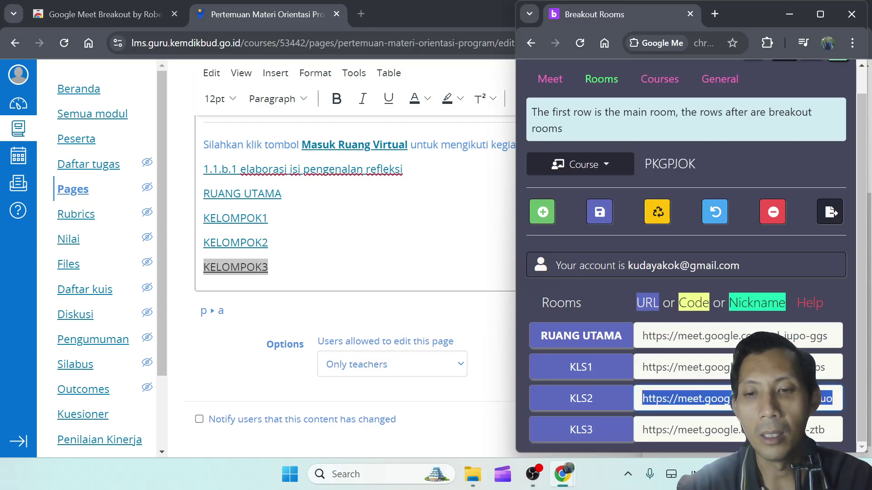
click(677, 430)
key(ctrl+a)
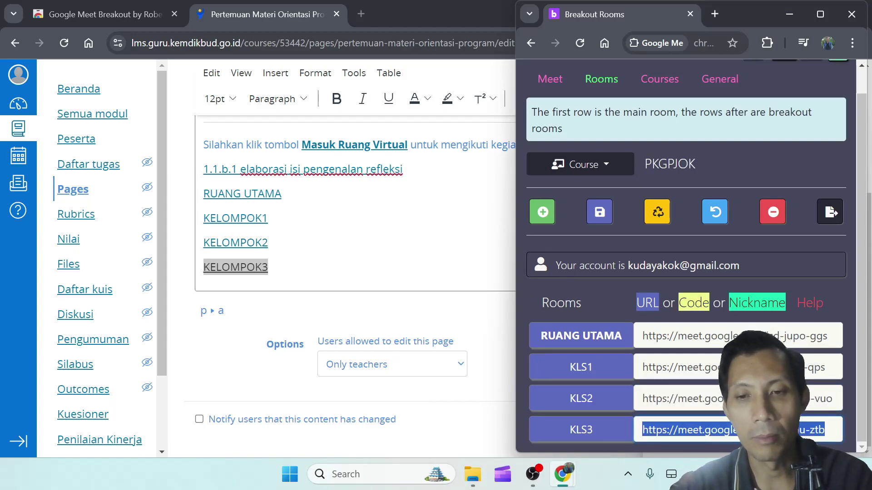
click(256, 315)
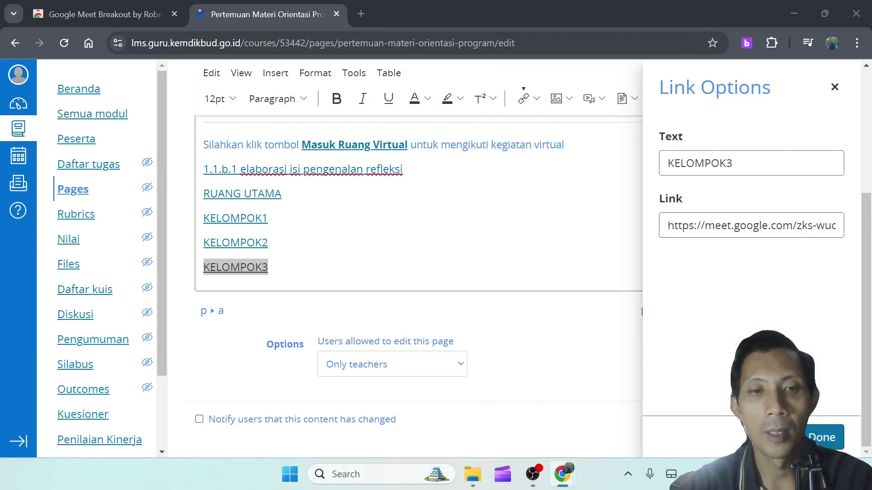
click(254, 267)
click(240, 237)
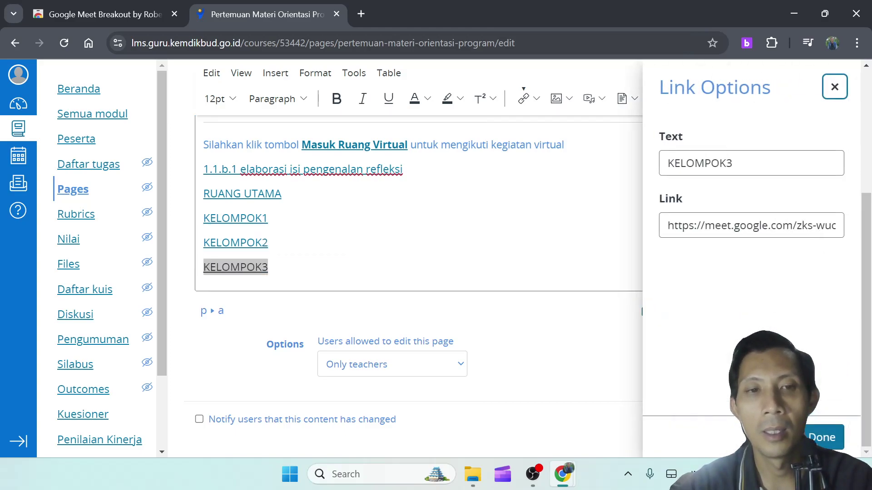
click(739, 225)
key(ctrl+a)
key(ctrl+v)
click(823, 438)
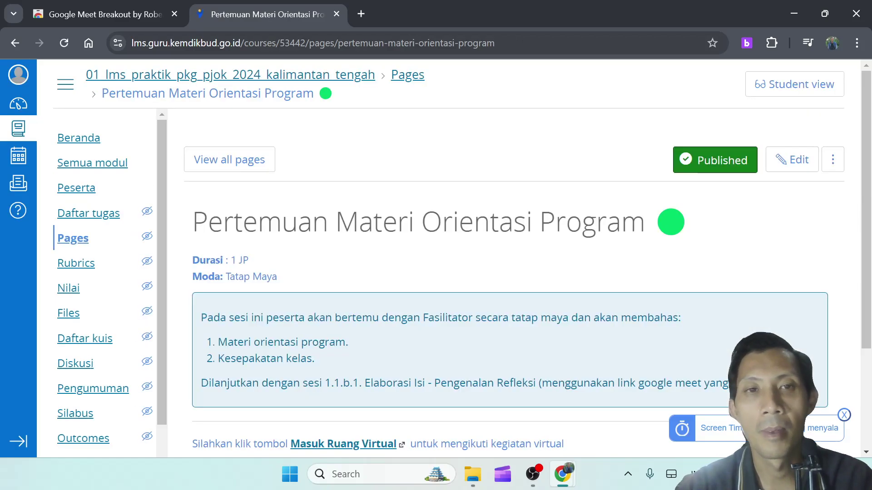
Check the room links on the saved page, then bring up the Google Meet Breakout extension.
scroll(348, 293, down, 3)
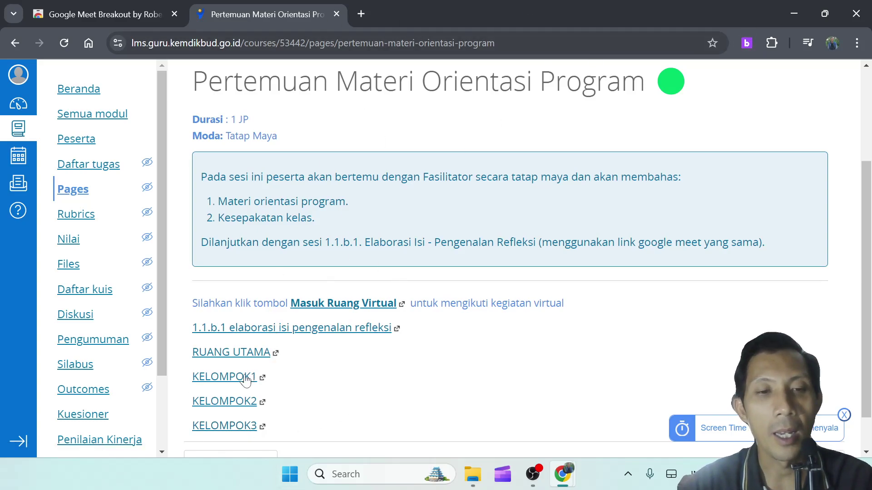
click(744, 43)
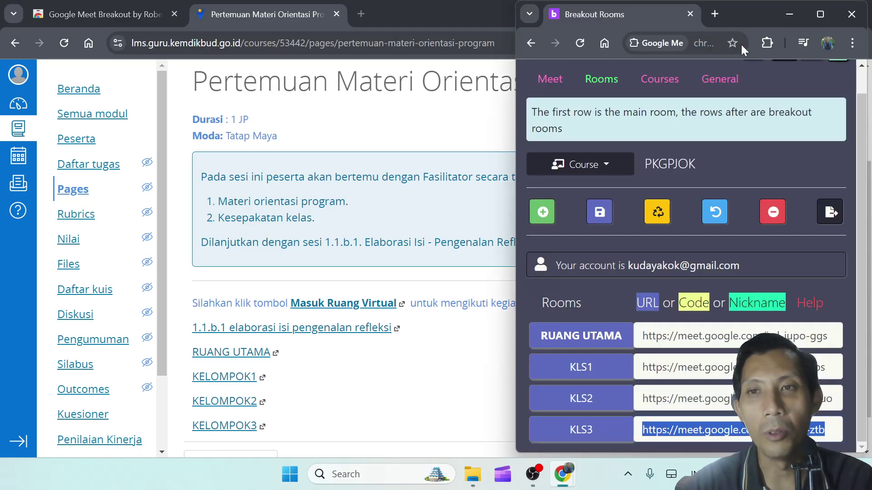
Start a class for course PKGPJOK with 3 breakouts and launch all four room Meets.
click(562, 79)
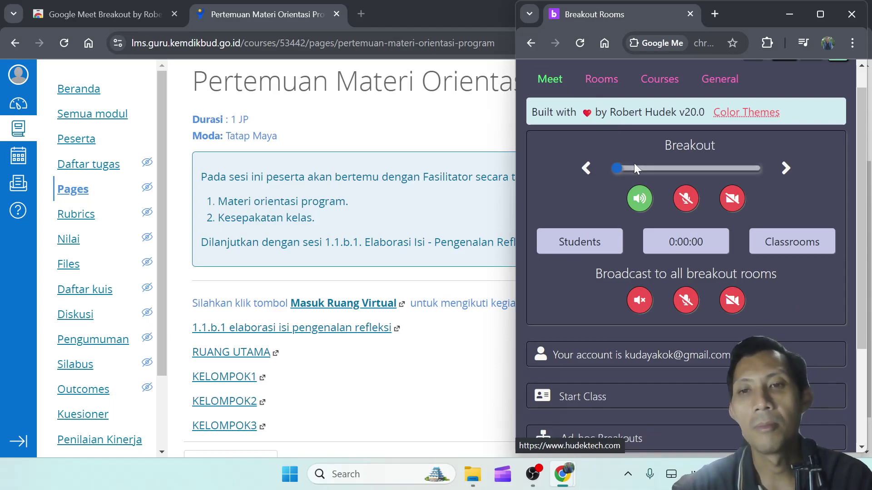
scroll(592, 307, down, 2)
scroll(592, 307, down, 1)
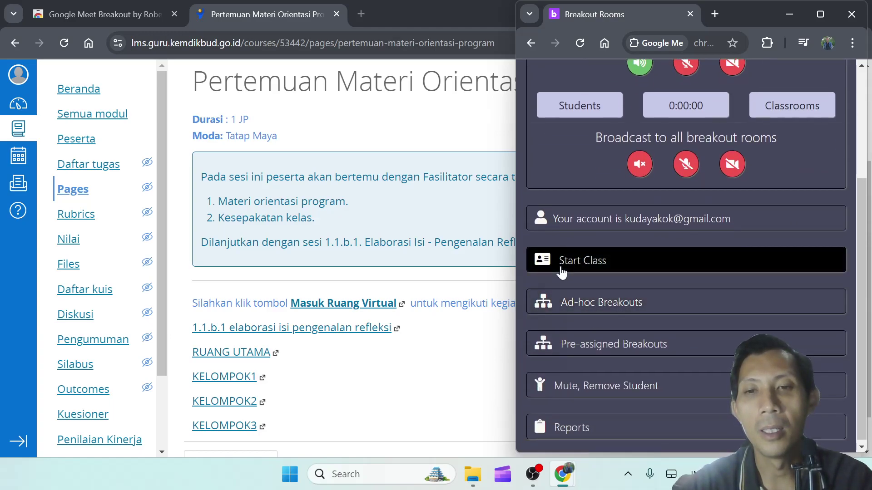
click(562, 272)
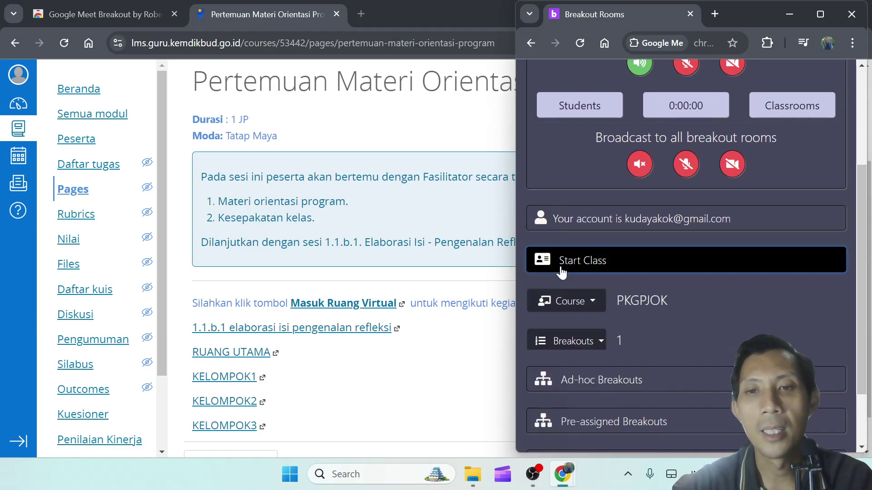
scroll(562, 273, down, 1)
click(600, 236)
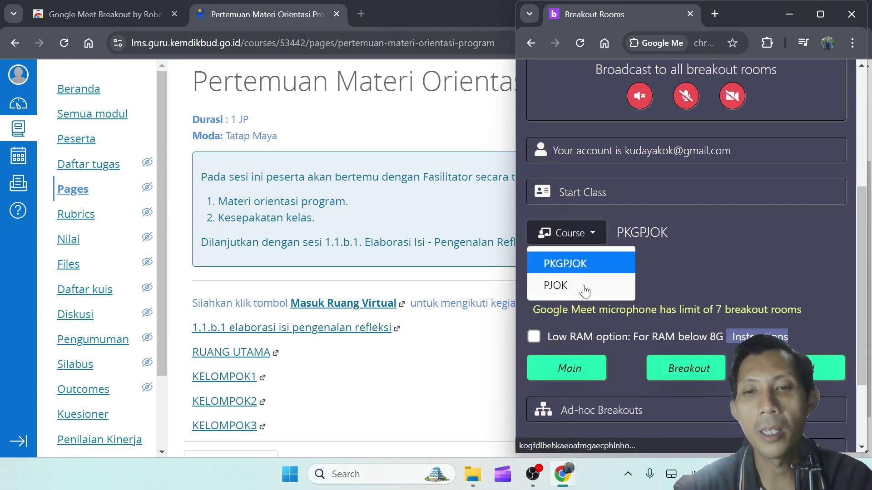
click(567, 264)
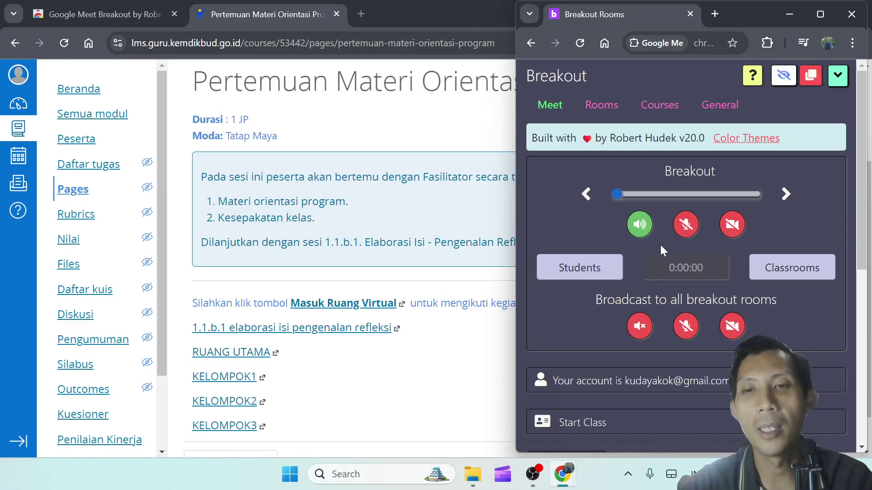
scroll(606, 241, down, 6)
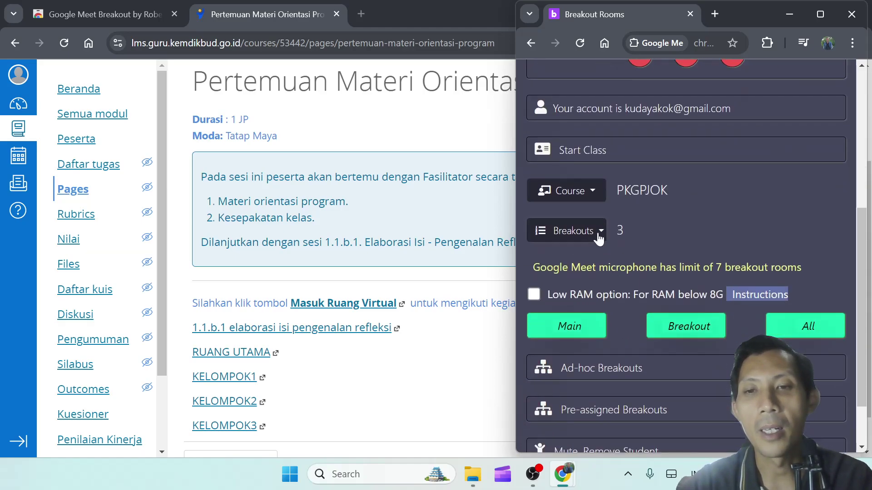
click(600, 236)
click(564, 307)
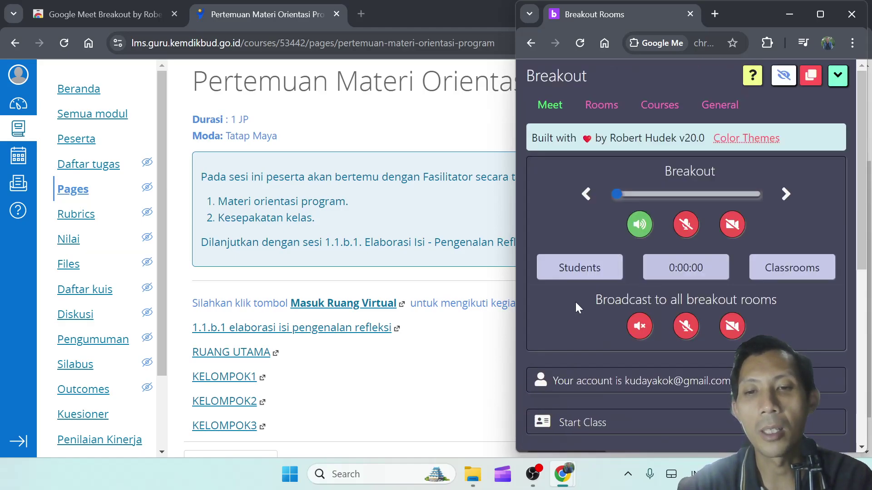
scroll(576, 308, down, 8)
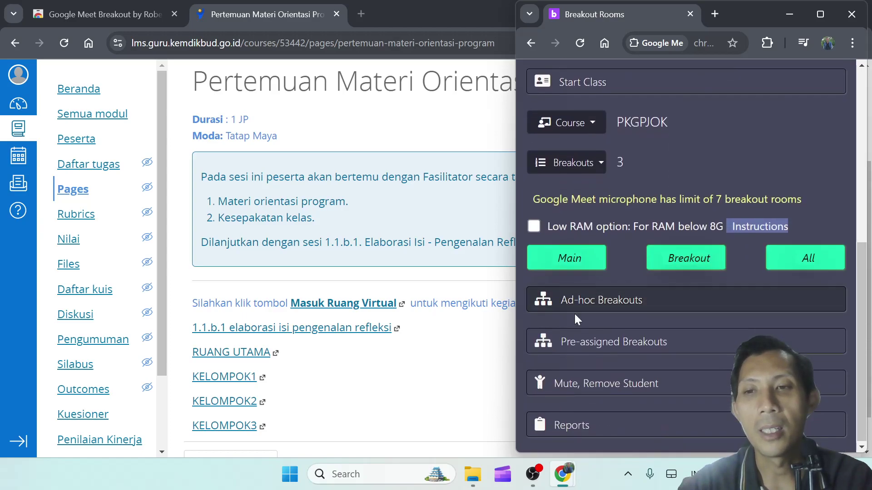
click(804, 258)
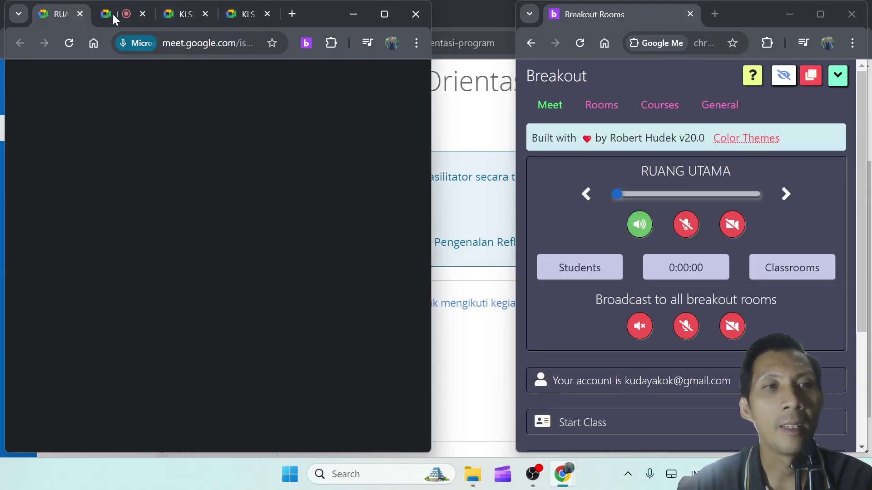
Load the KLS1, KLS2 and KLS3 calls, then return to a maximized RUANG UTAMA call.
click(121, 13)
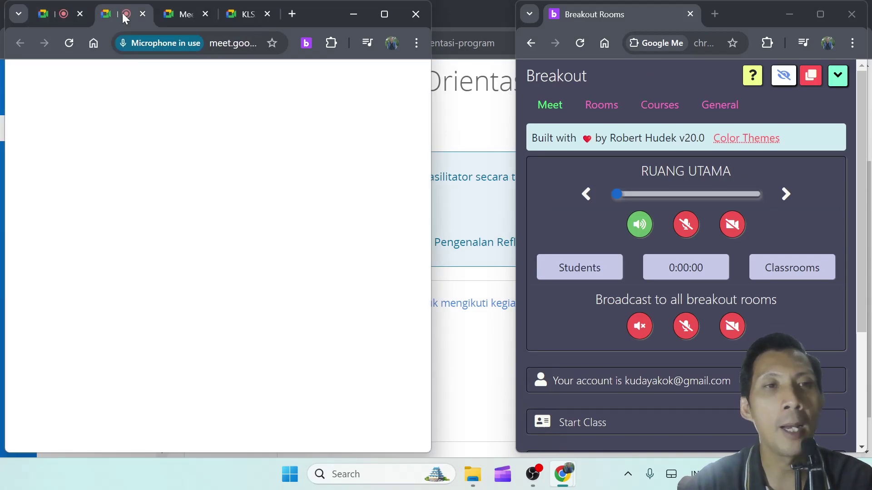
click(186, 13)
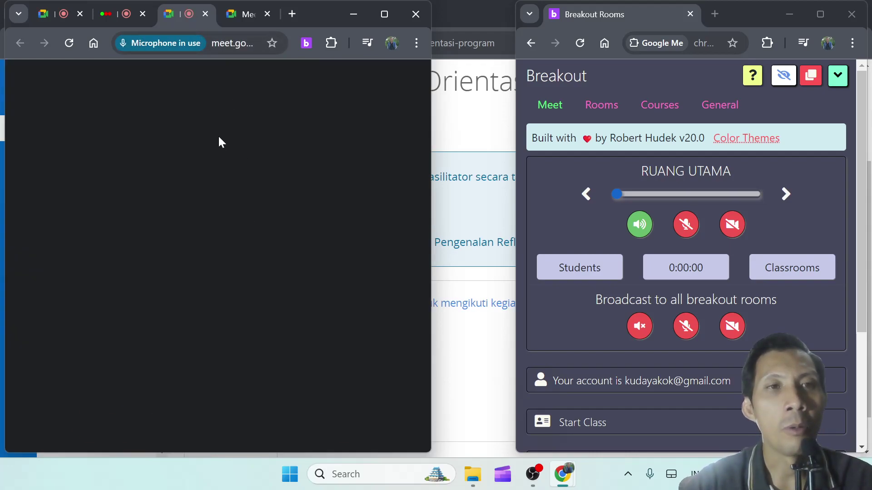
click(241, 15)
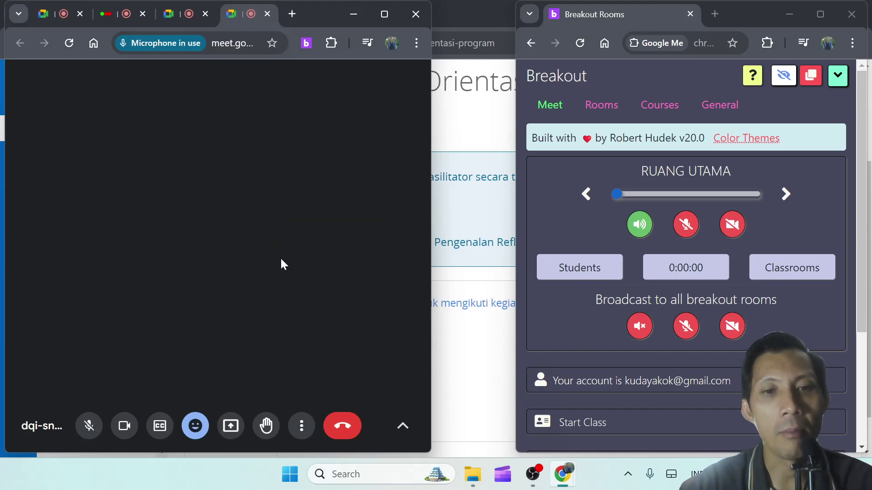
click(55, 14)
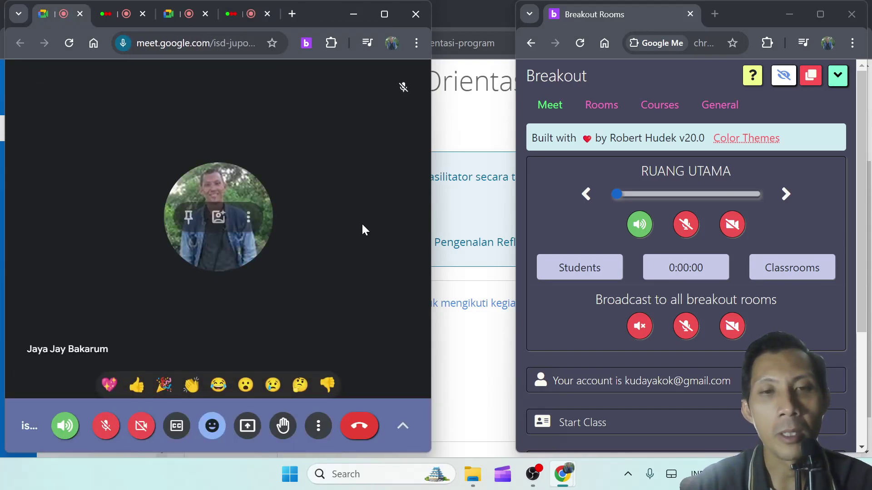
click(389, 12)
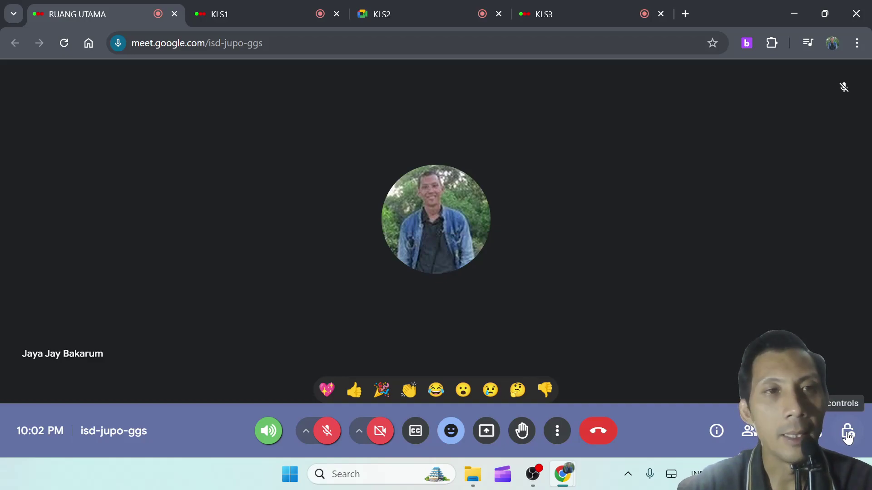
Set Meeting access to Open in the RUANG UTAMA and KLS1 meetings.
click(847, 433)
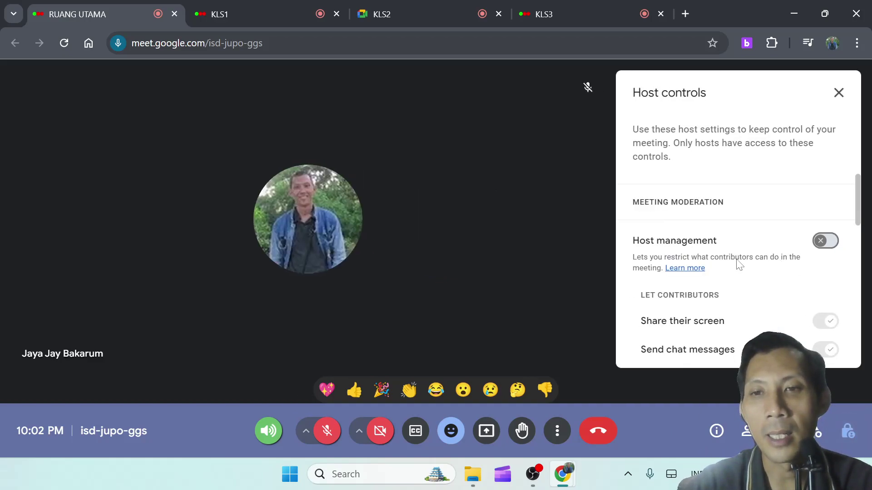
scroll(738, 263, down, 15)
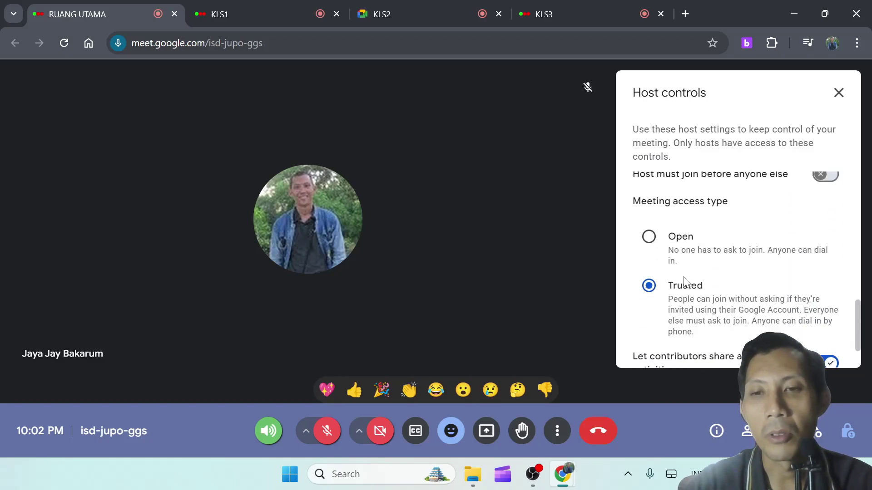
click(649, 234)
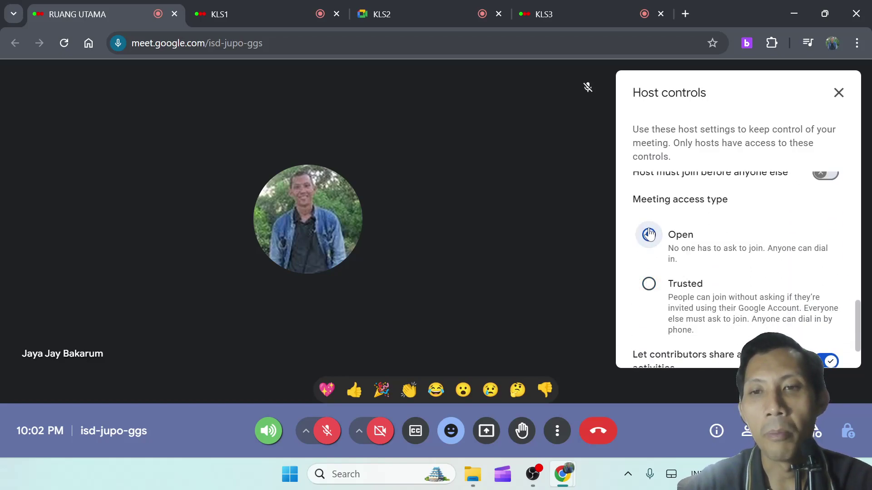
click(838, 94)
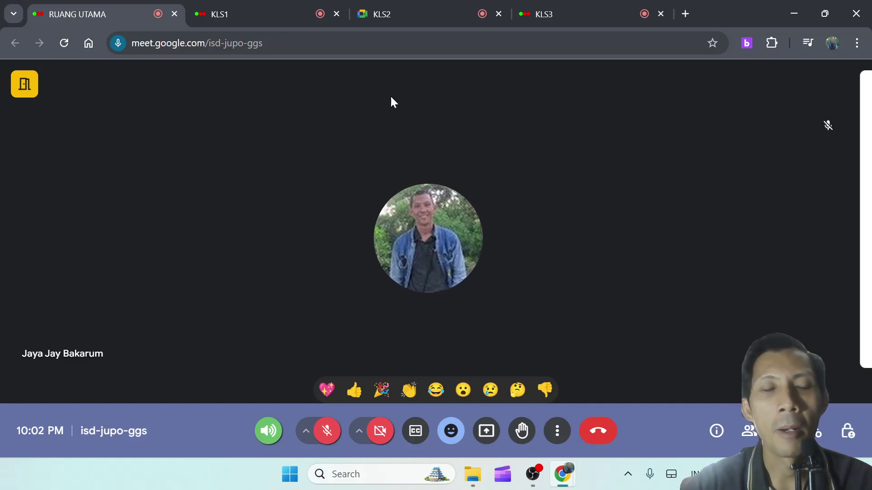
click(277, 10)
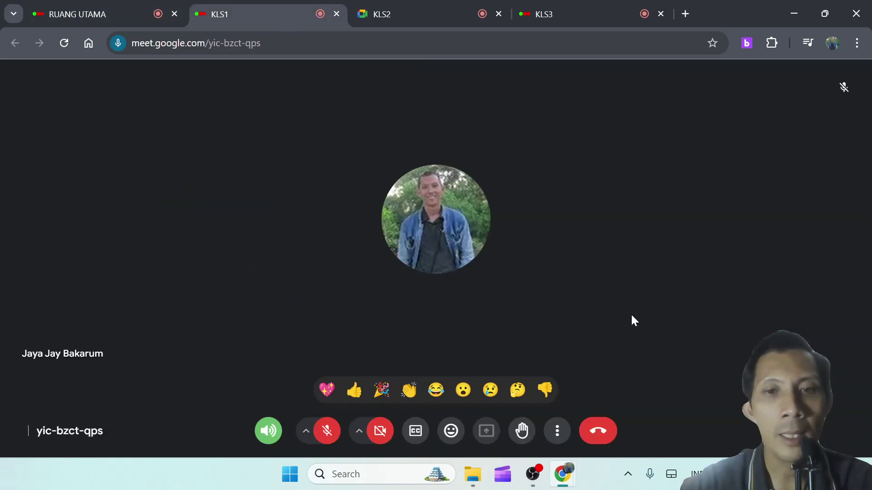
click(845, 433)
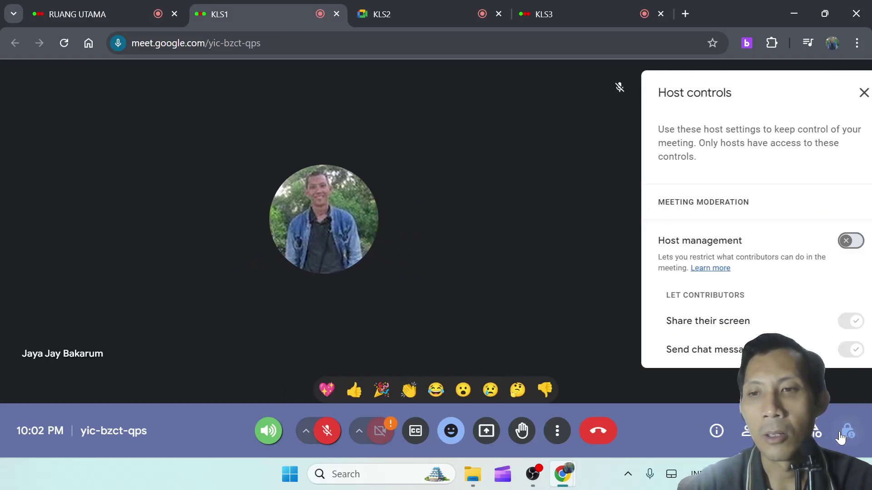
scroll(751, 266, down, 10)
click(657, 306)
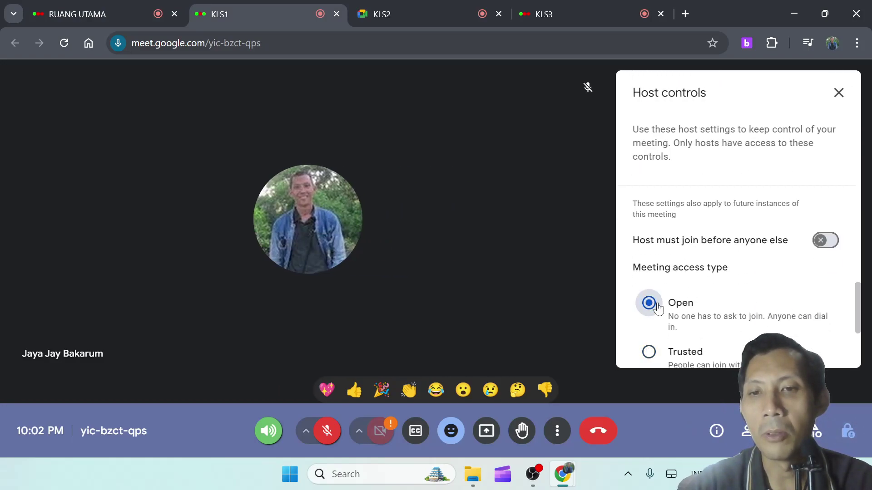
click(838, 93)
Set Meeting access to Open in KLS2 and KLS3, then close the meetings' window.
click(440, 17)
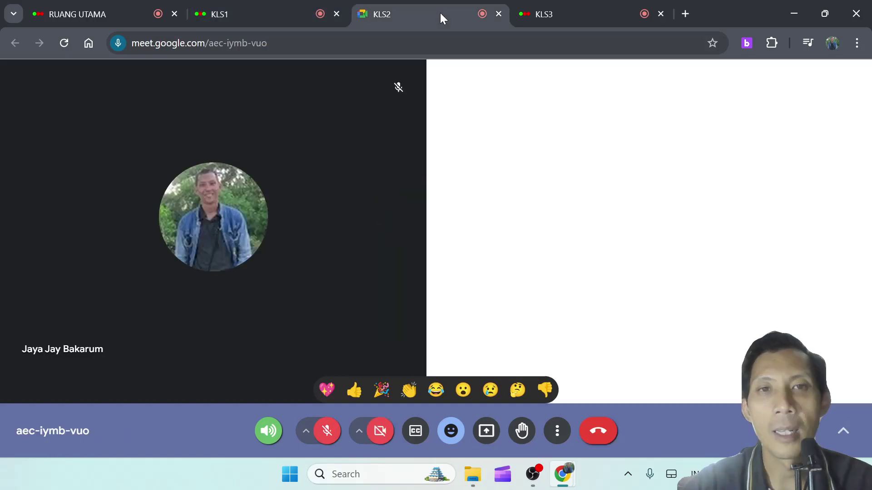
click(847, 432)
scroll(755, 285, down, 5)
click(648, 235)
click(838, 93)
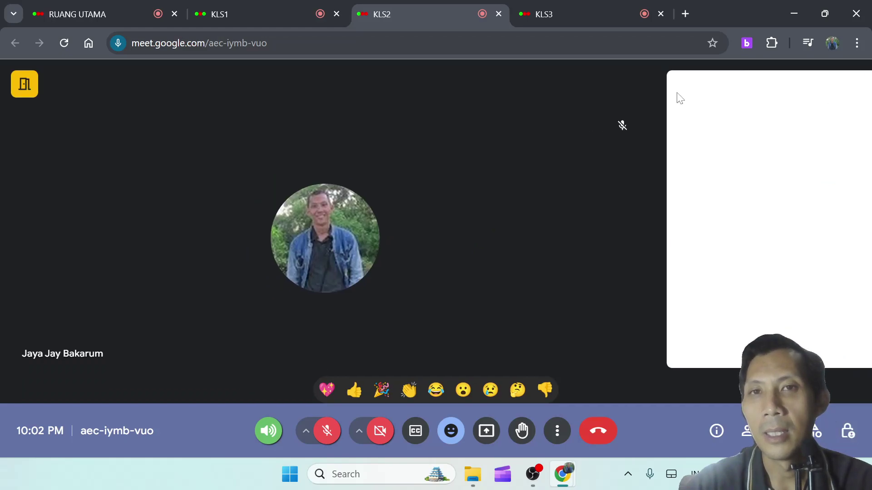
click(584, 14)
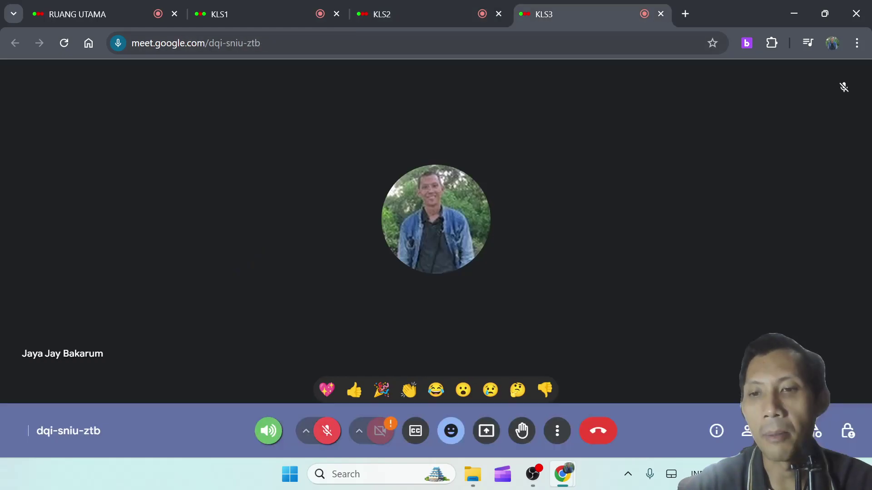
click(847, 431)
scroll(773, 247, down, 10)
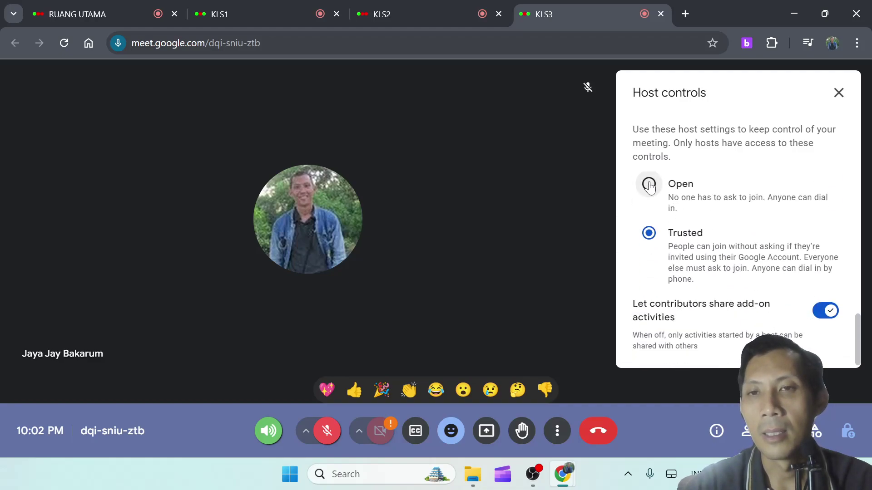
click(650, 184)
click(839, 93)
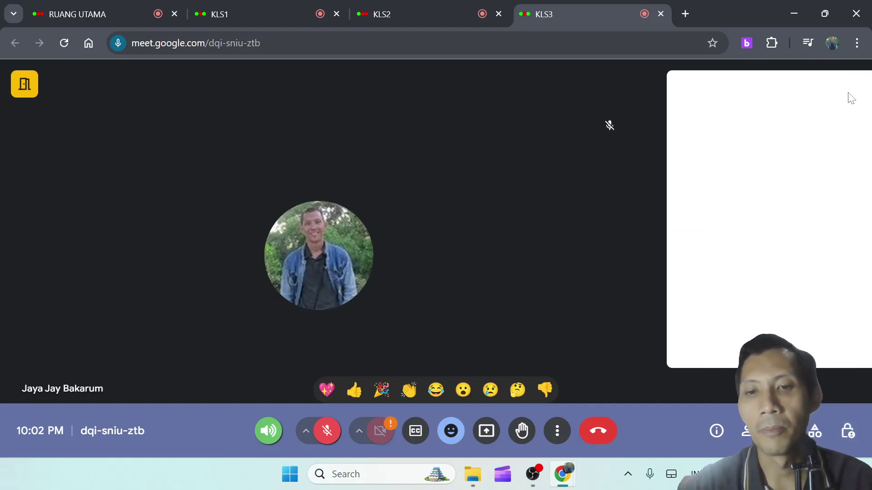
click(852, 18)
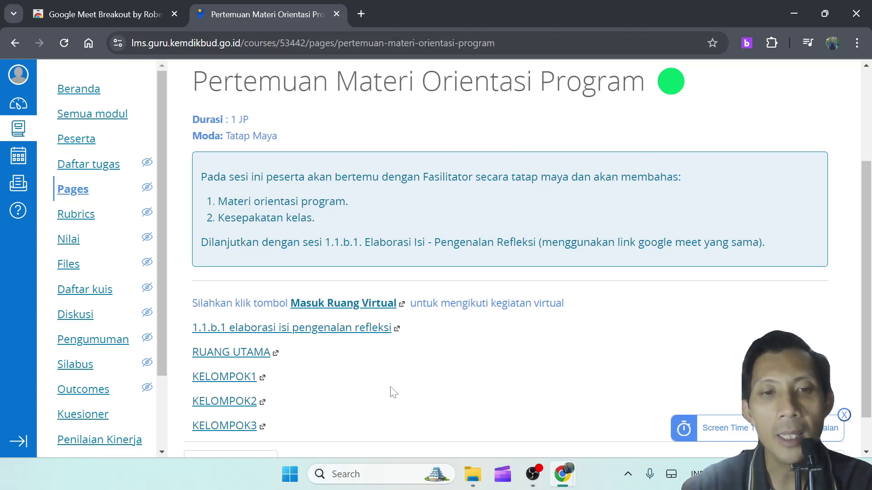
Test the RUANG UTAMA and KELOMPOK1–3 links each open their Meet, then open Breakout Rooms.
click(226, 358)
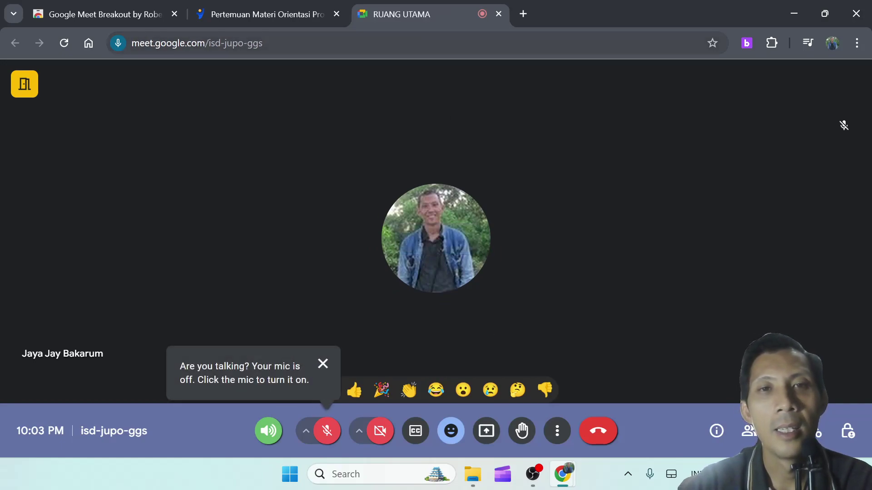
click(498, 14)
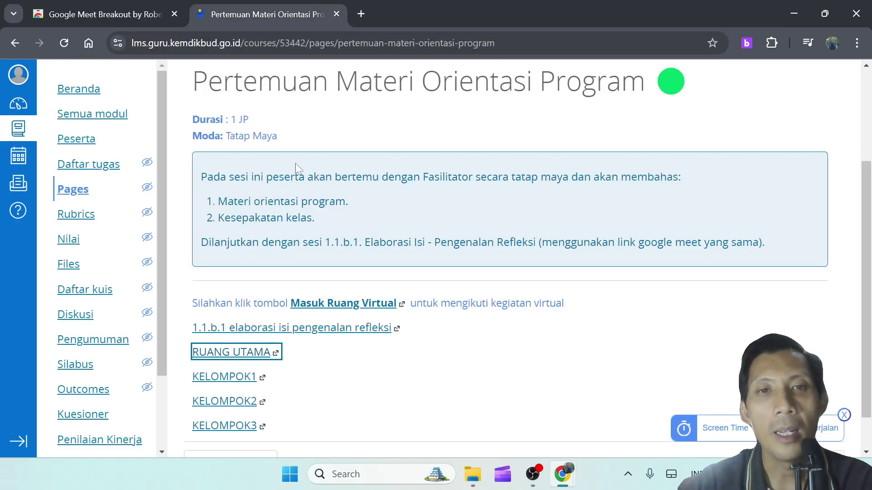
click(223, 379)
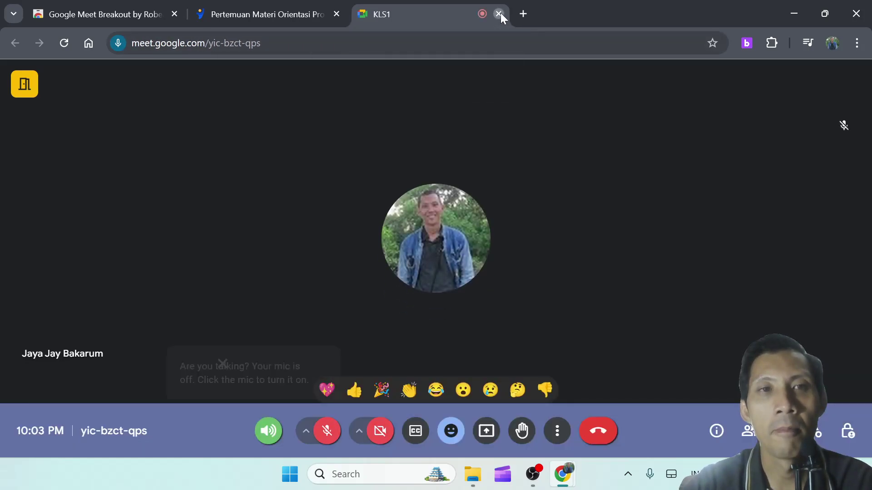
key(ctrl+shift+Tab)
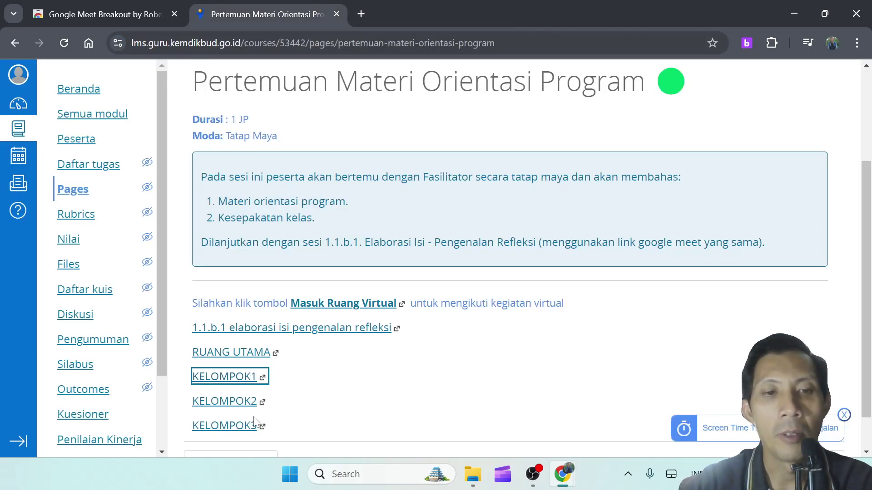
click(232, 398)
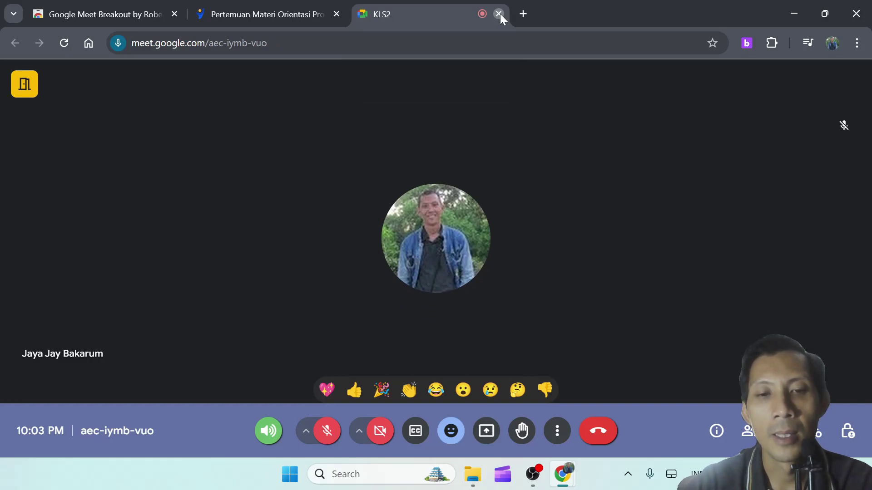
click(499, 14)
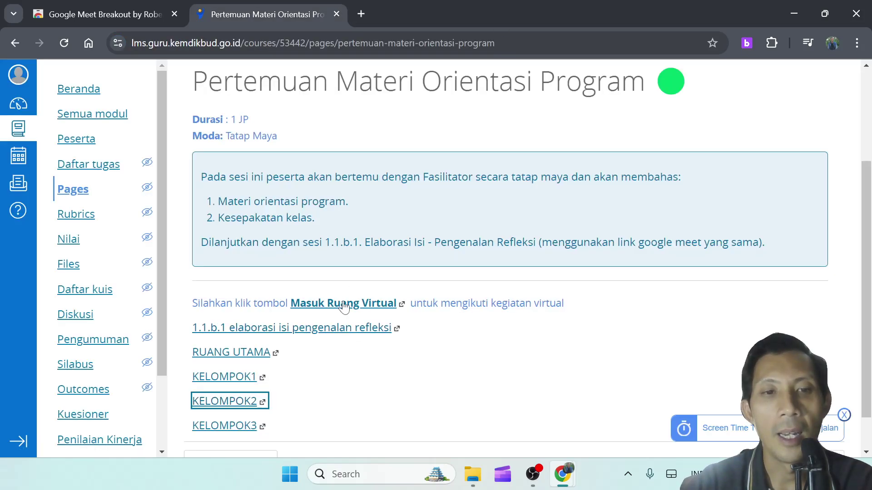
click(227, 427)
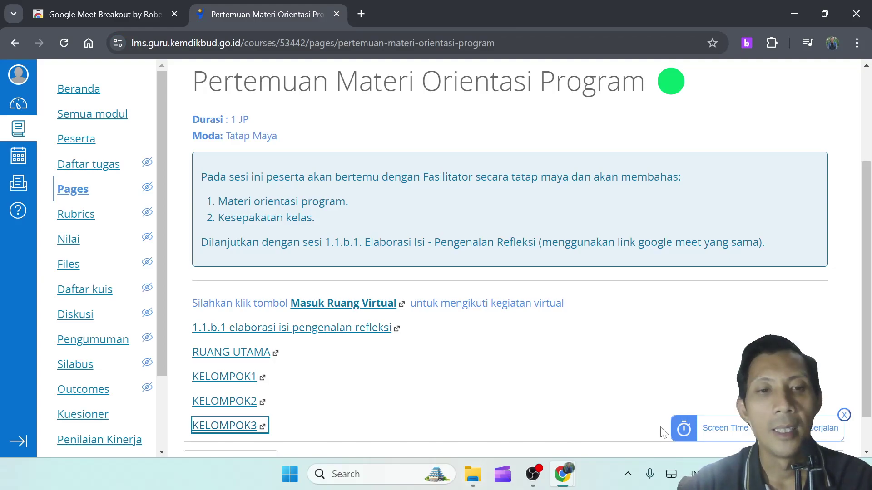
click(746, 43)
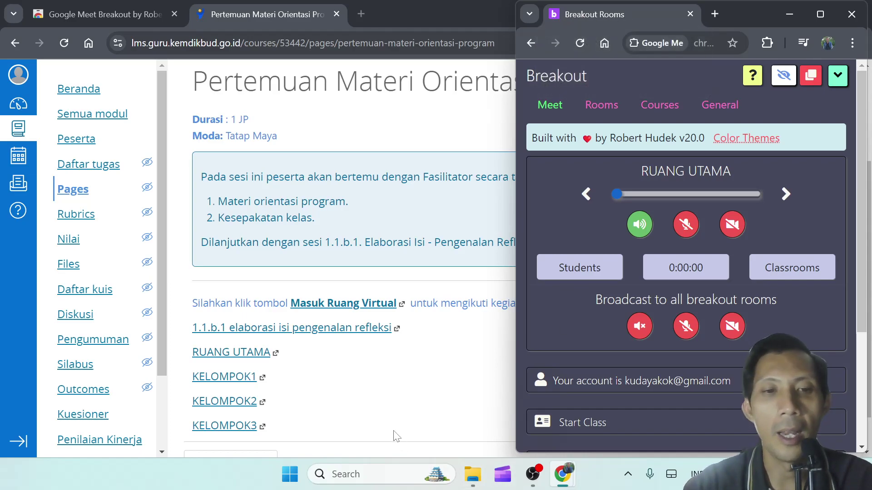
Bring the Canvas course page back in front of the Breakout Rooms window.
click(372, 381)
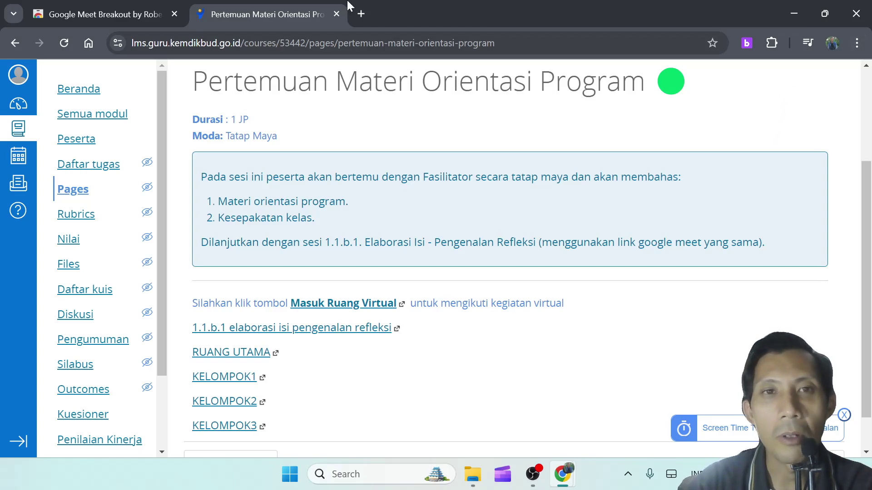
Go to the Chrome Web Store, search 'meet att' and open Google Meet Attendance List.
click(856, 44)
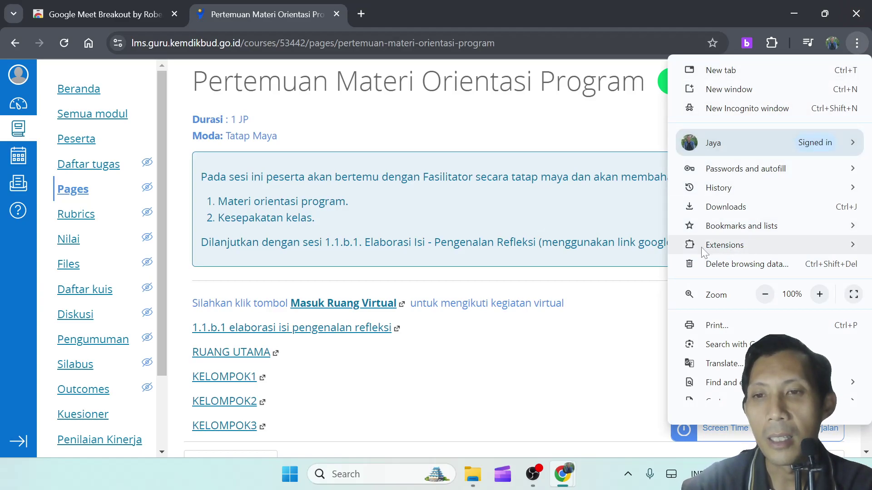
mouse_move(691, 251)
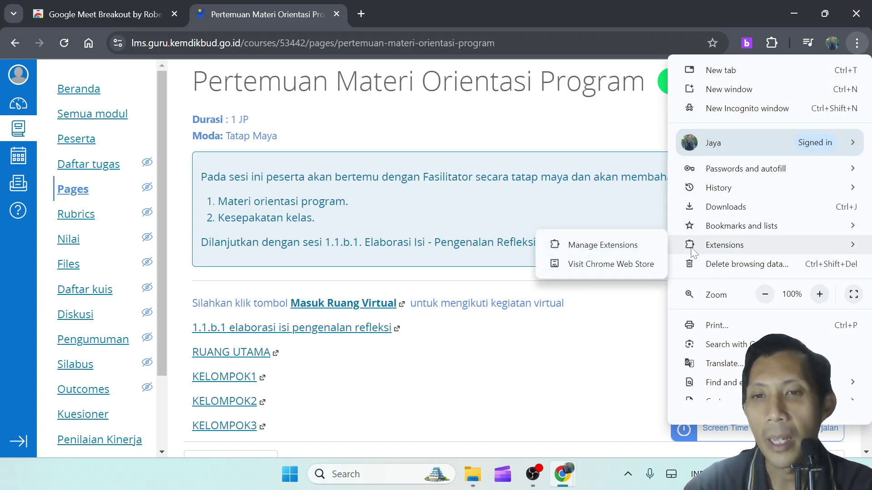
click(581, 265)
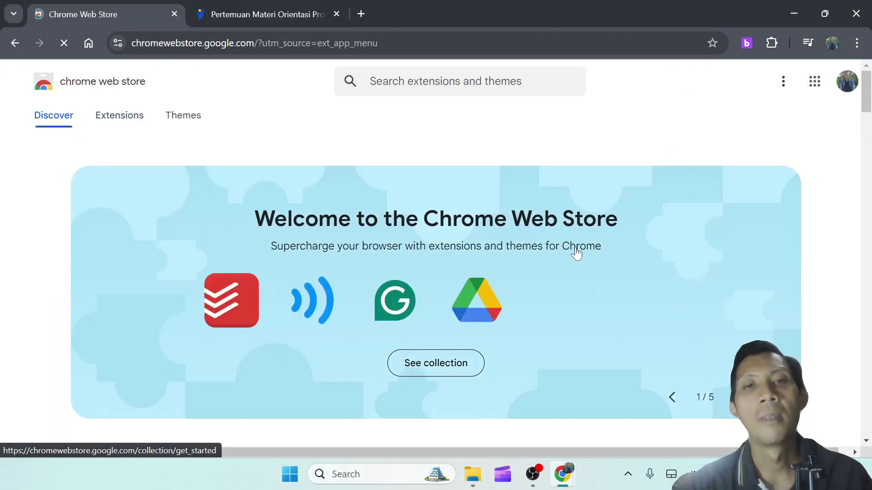
click(445, 81)
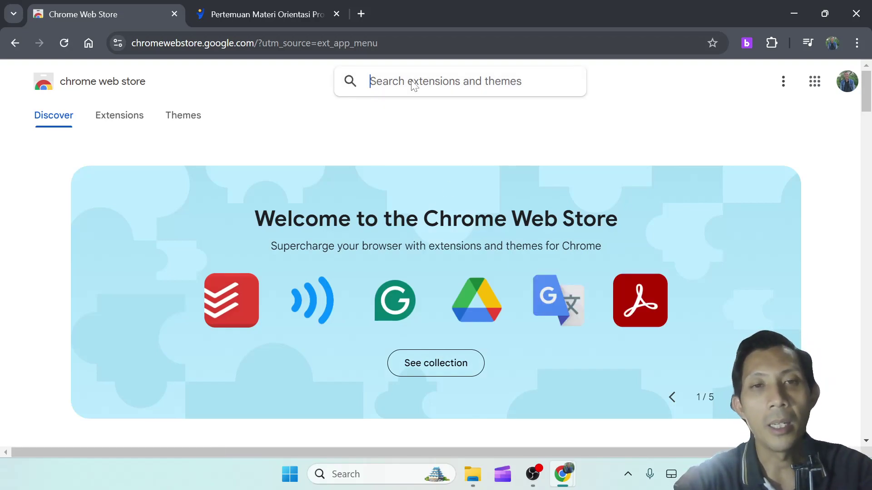
text(g)
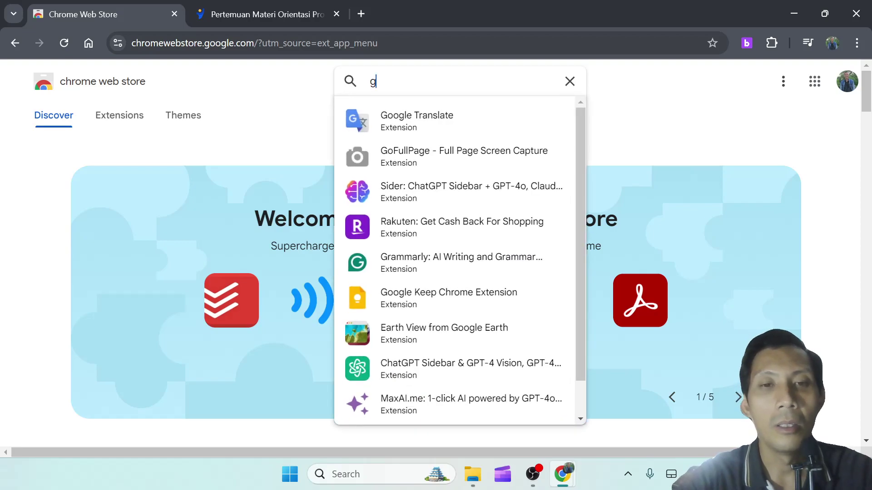
text(meet)
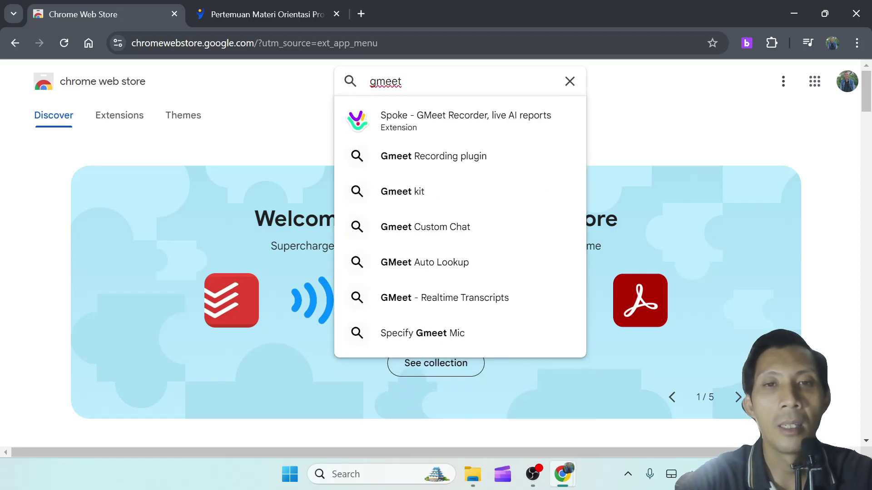
text( a)
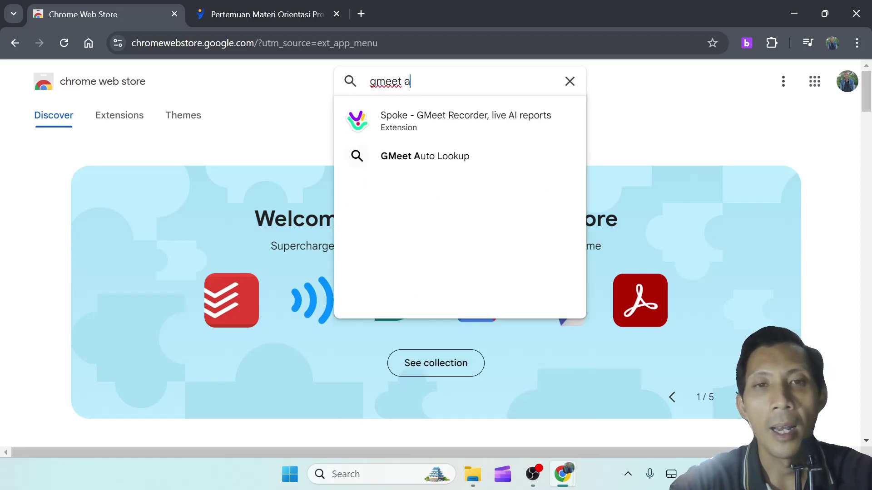
text(tte)
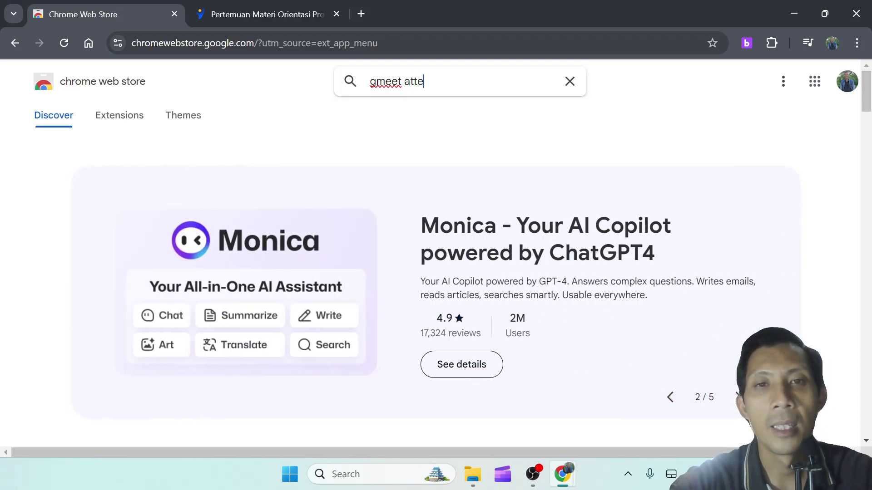
key(BackSpace)
key(BackSpace)
key(BackSpace)
key(BackSpace)
key(BackSpace)
key(BackSpace)
key(BackSpace)
key(BackSpace)
key(BackSpace)
key(BackSpace)
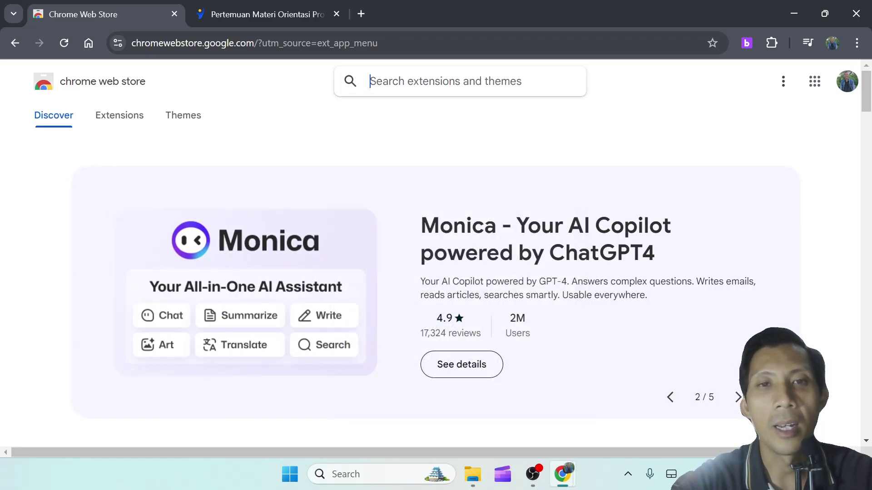
text(meet )
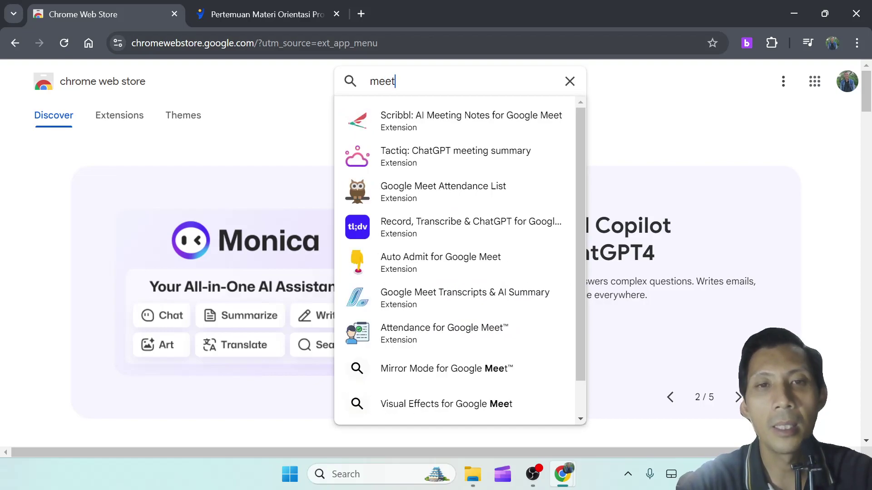
text(att)
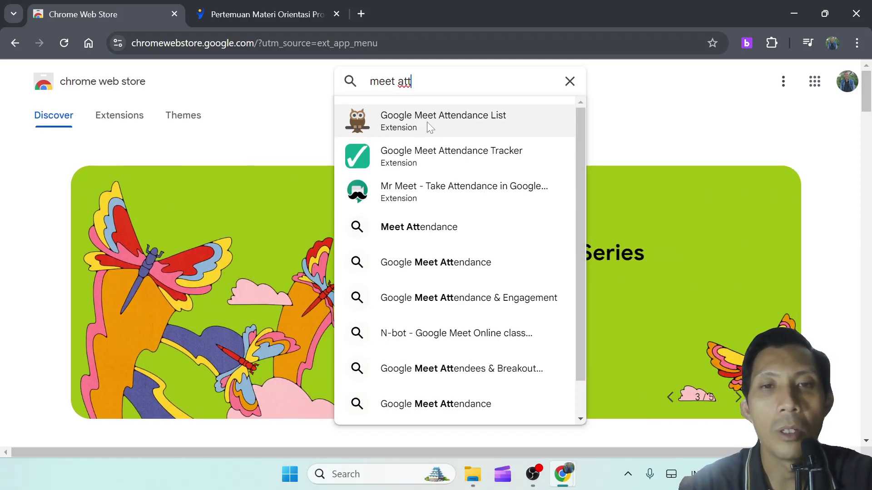
click(379, 127)
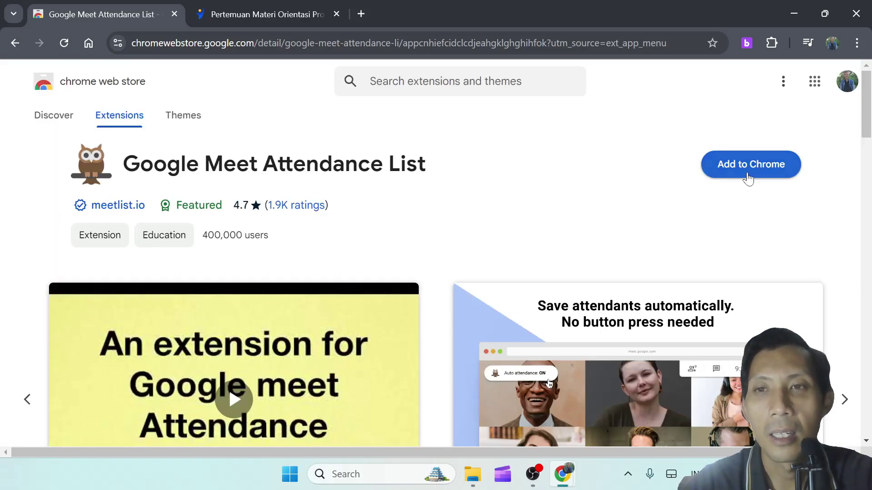
Add the Google Meet Attendance List extension to Chrome and pin it to the toolbar.
click(748, 178)
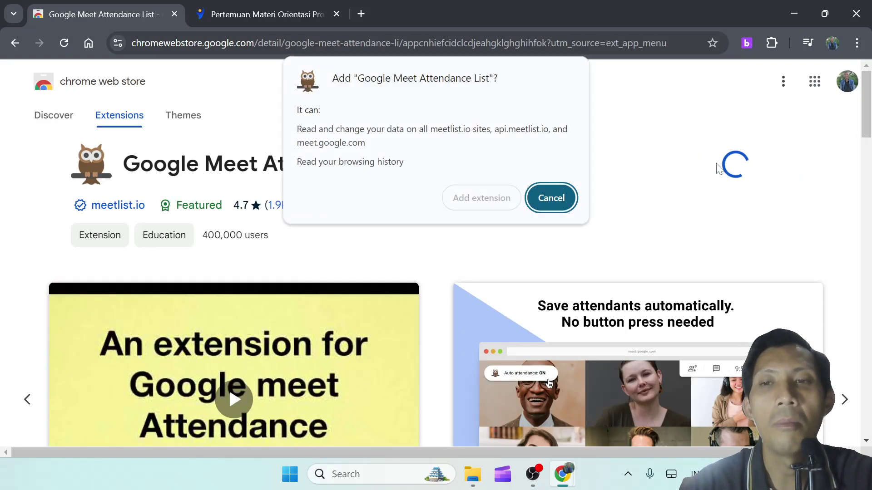
click(495, 204)
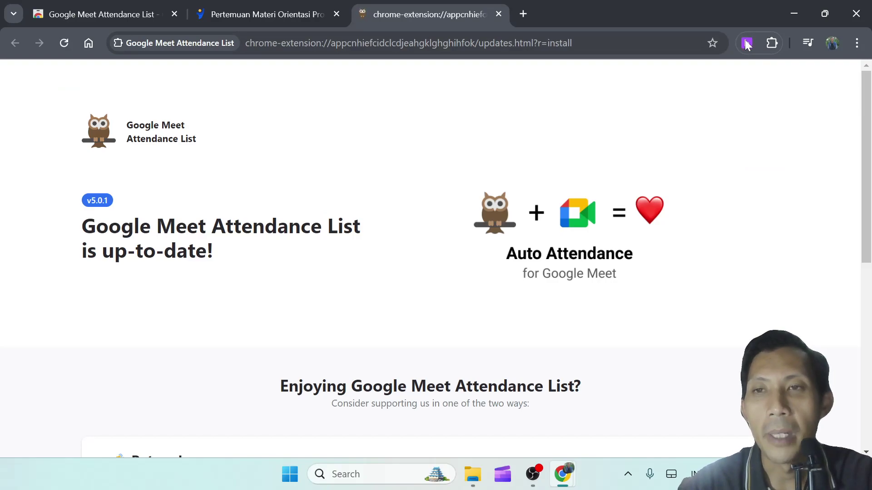
click(772, 42)
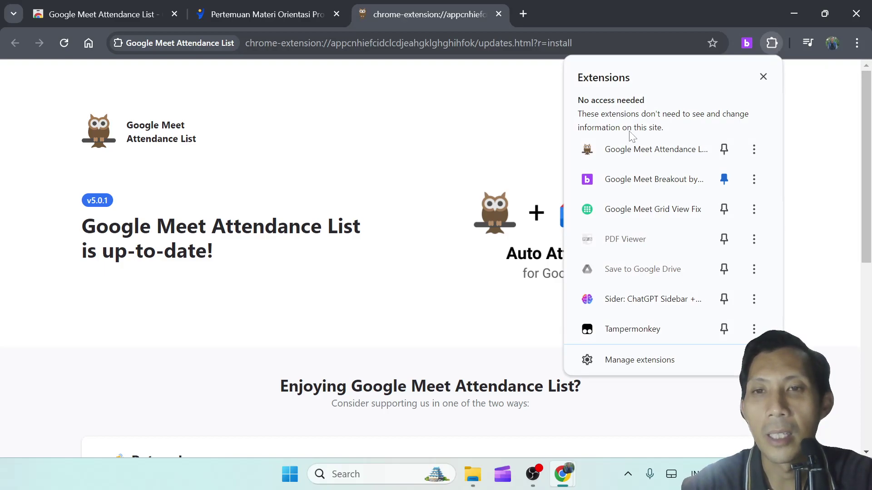
click(724, 148)
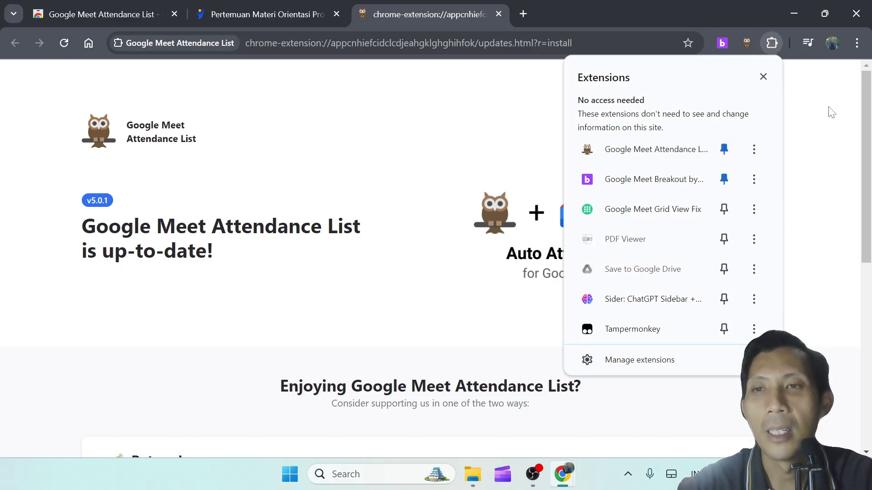
click(763, 76)
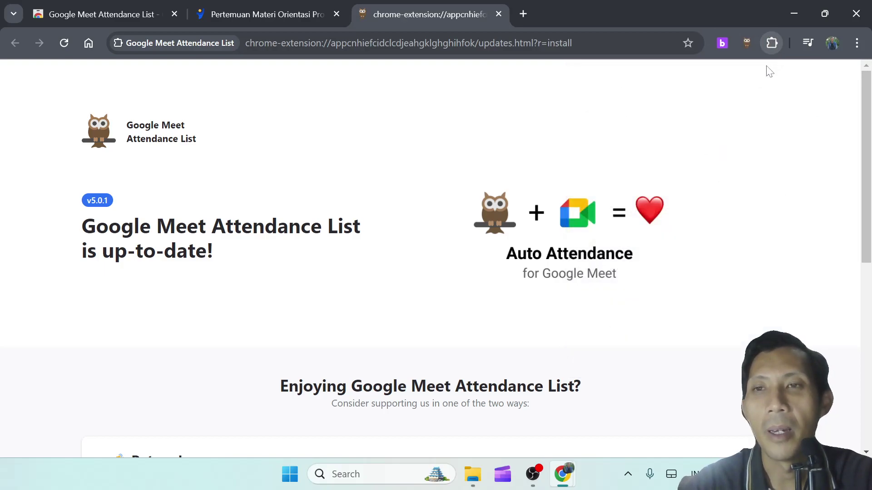
Check the attendance extension's popup, then close the Breakout Rooms window and welcome tab.
click(748, 43)
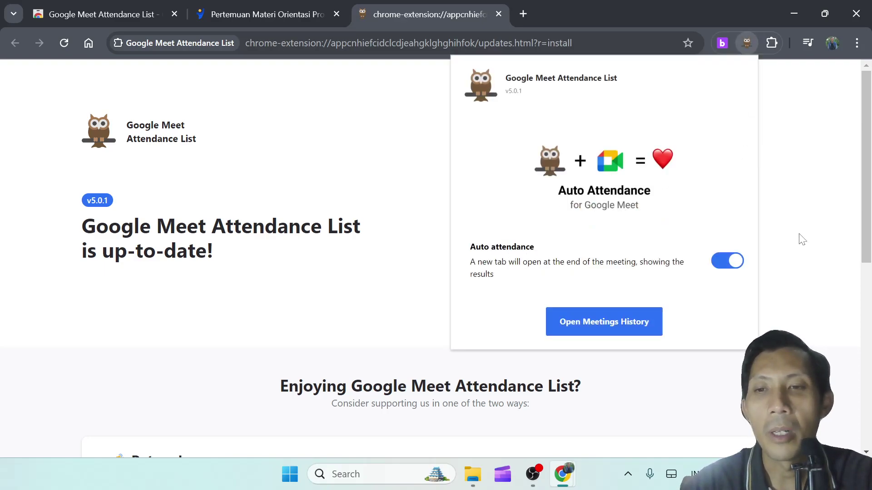
click(840, 164)
click(723, 44)
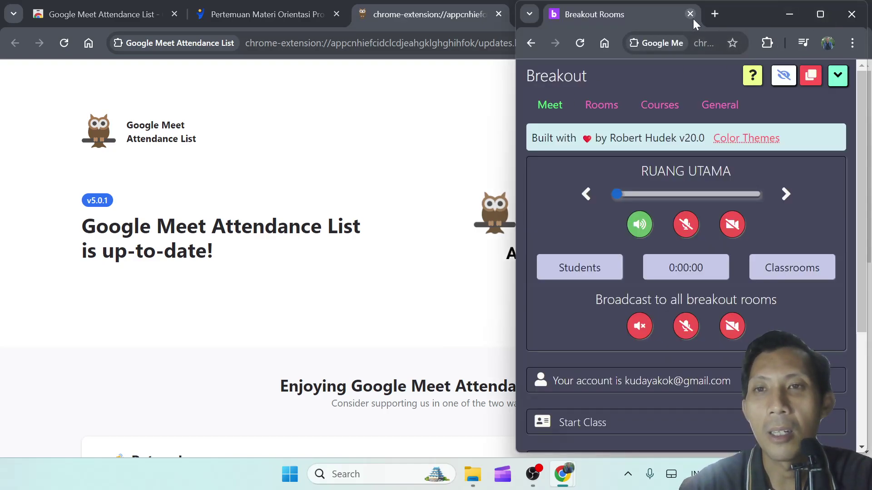
click(690, 14)
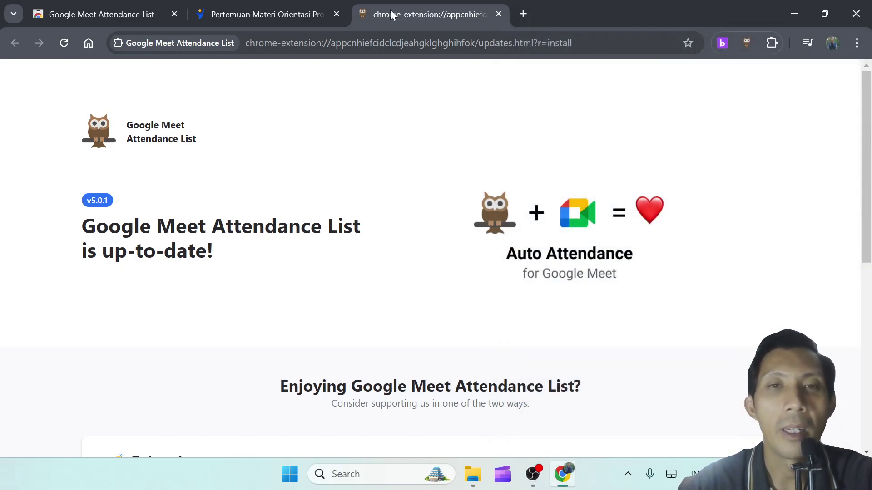
click(498, 15)
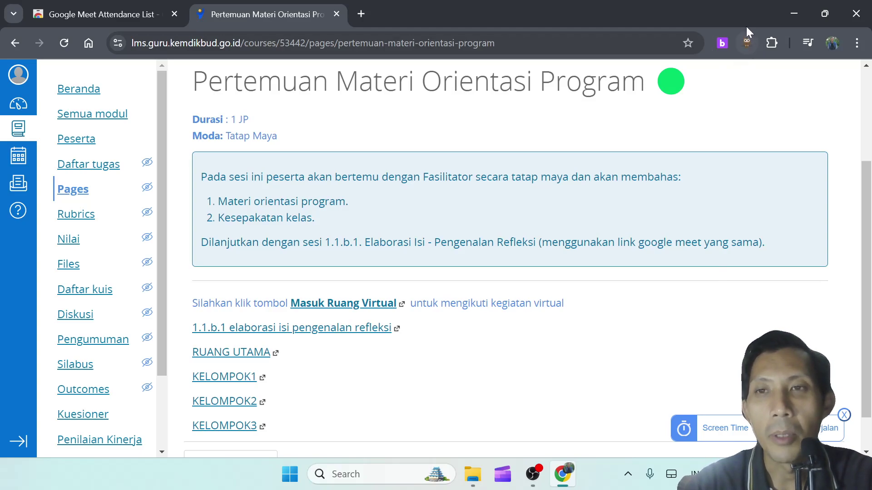
Join the RUANG UTAMA Meet call (isd-jupo-ggs), copy its link, and search Windows for 'wa'.
click(233, 354)
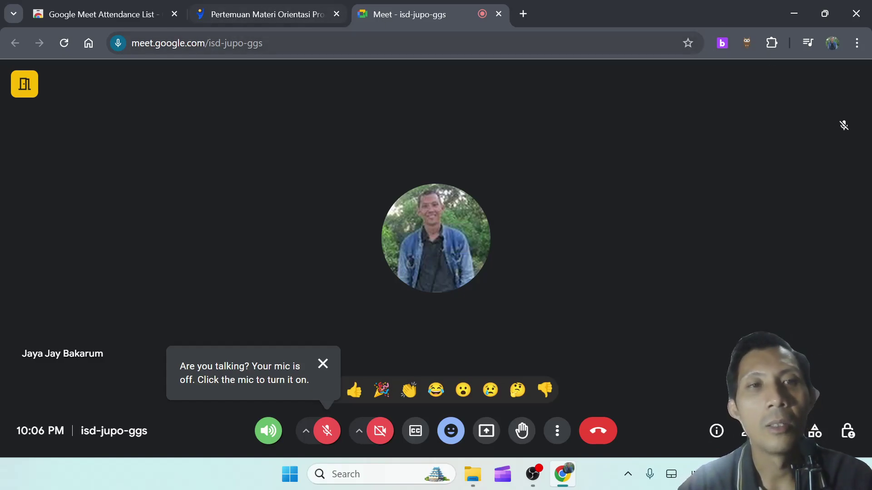
click(254, 43)
key(ctrl+c)
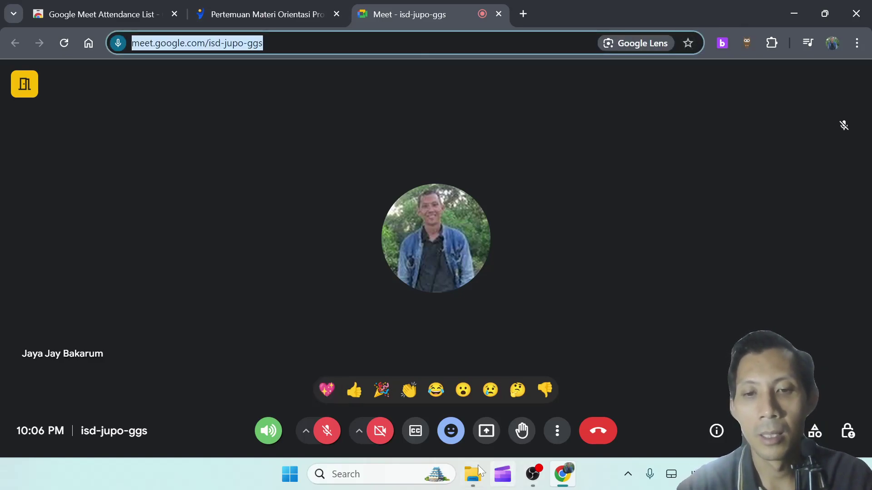
click(386, 474)
text(w)
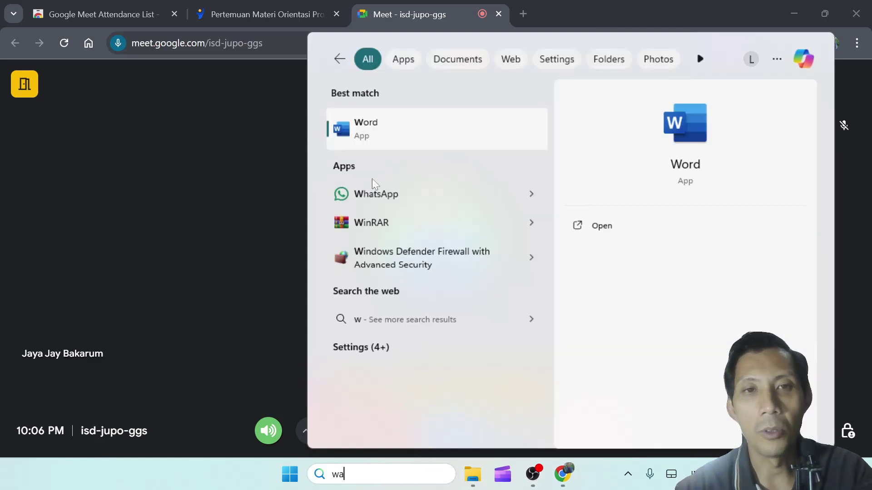
text(a)
Paste the meet.google.com/isd-jupo-ggs link into your own WhatsApp chat, send it, then open it.
click(586, 227)
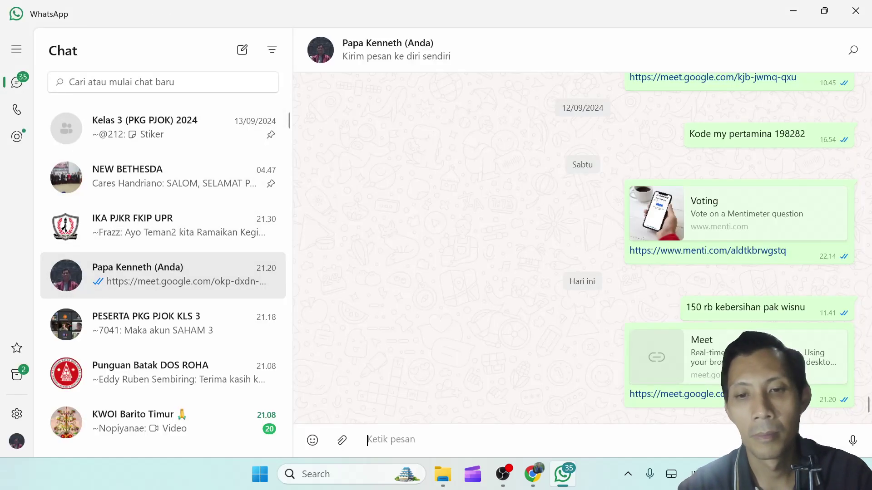
key(ctrl+v)
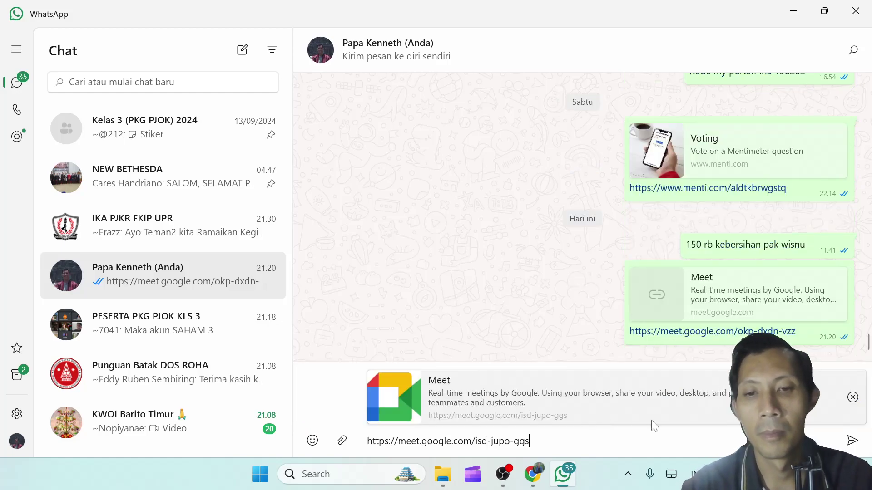
key(Return)
click(671, 389)
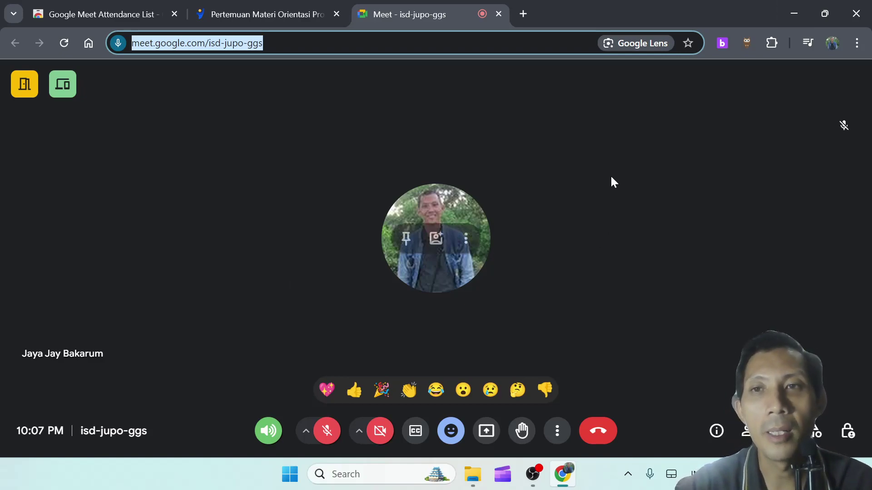
Open the isd-jupo-ggs meeting in MeetList.io history and export its attendance as .csv.
click(743, 42)
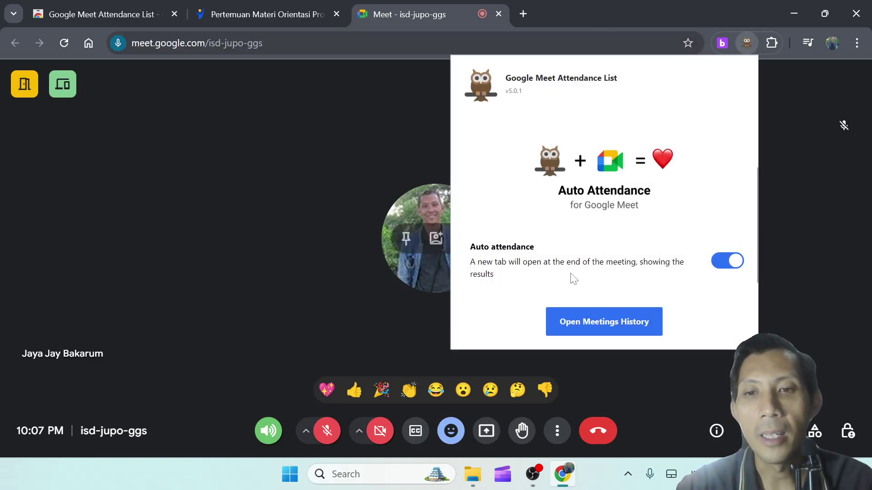
click(612, 325)
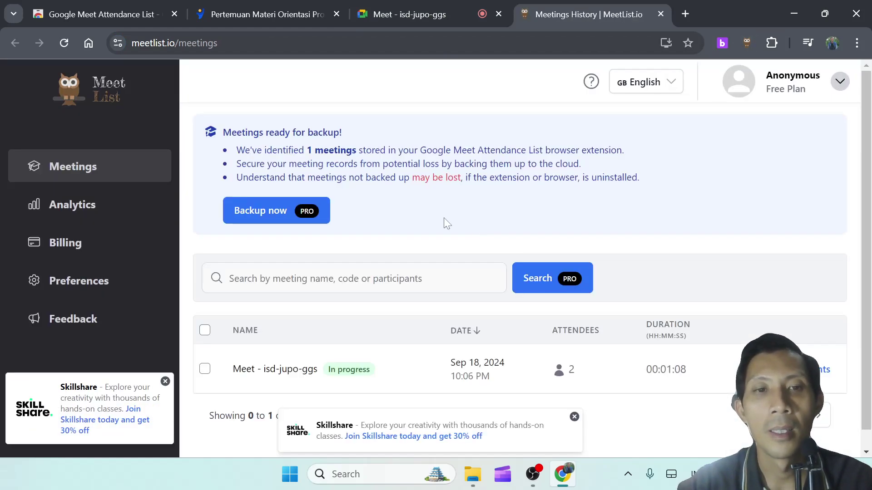
scroll(414, 222, down, 1)
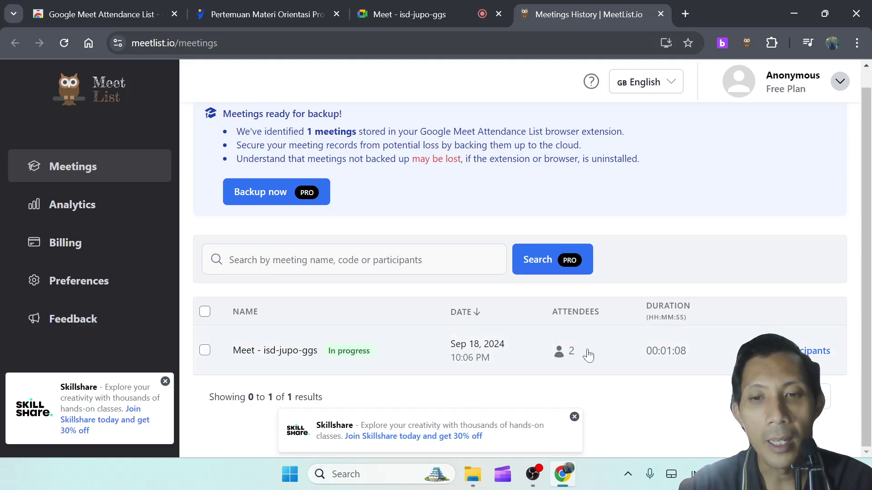
click(566, 352)
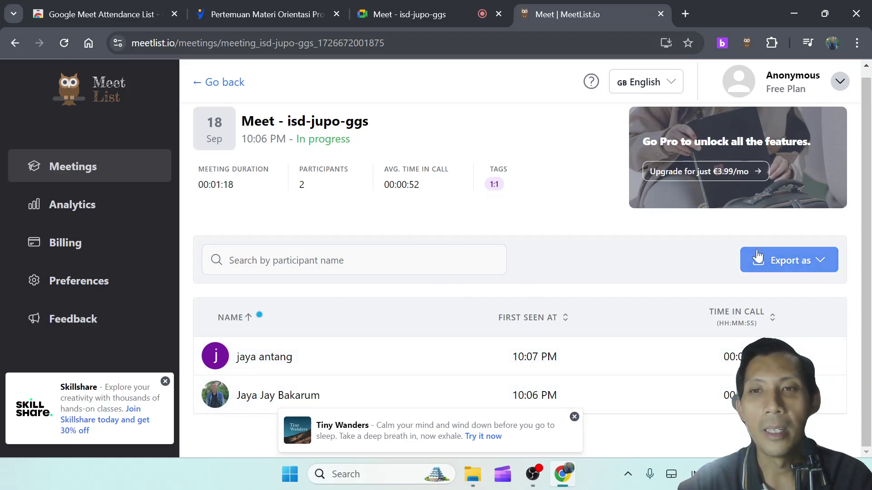
click(823, 269)
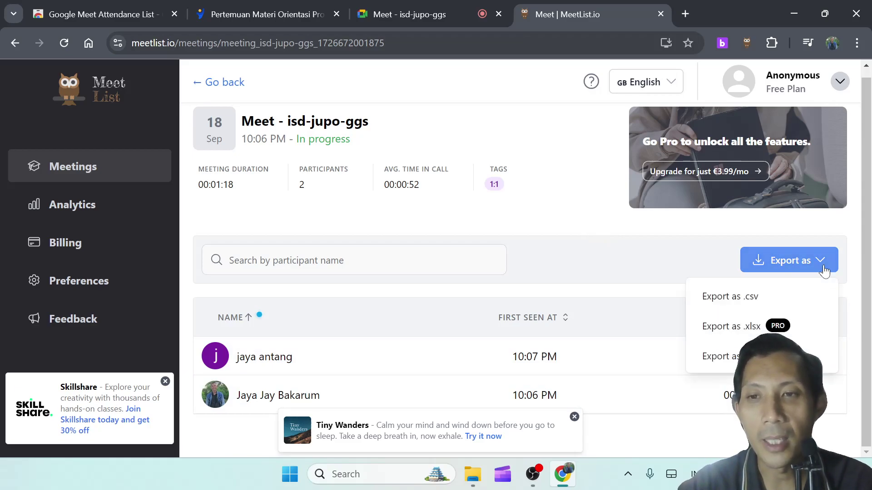
click(743, 302)
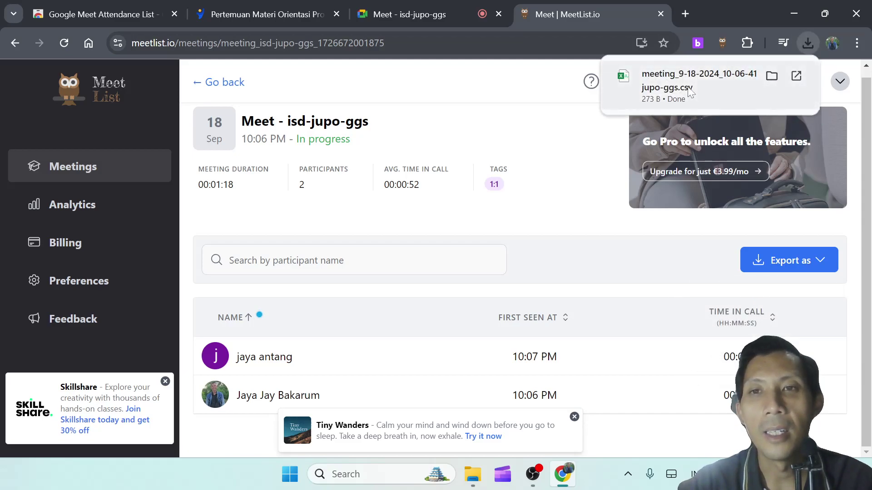
click(690, 90)
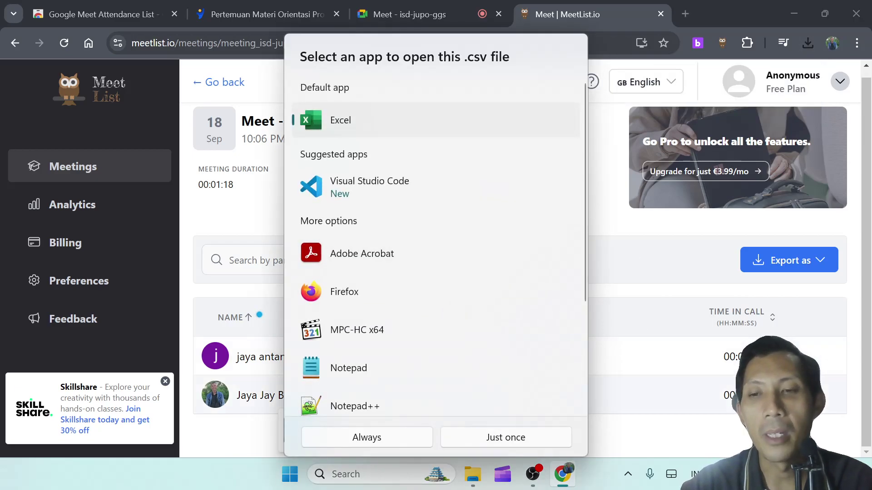
click(485, 439)
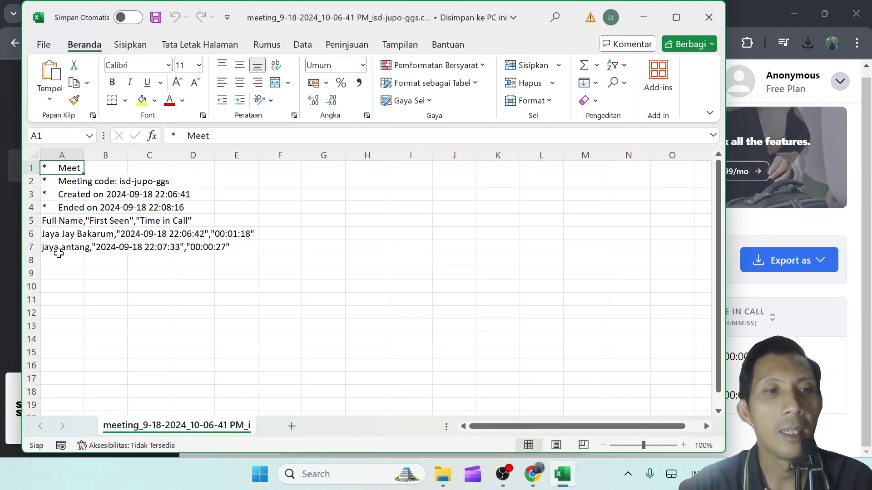
drag(84, 156, 163, 157)
click(117, 262)
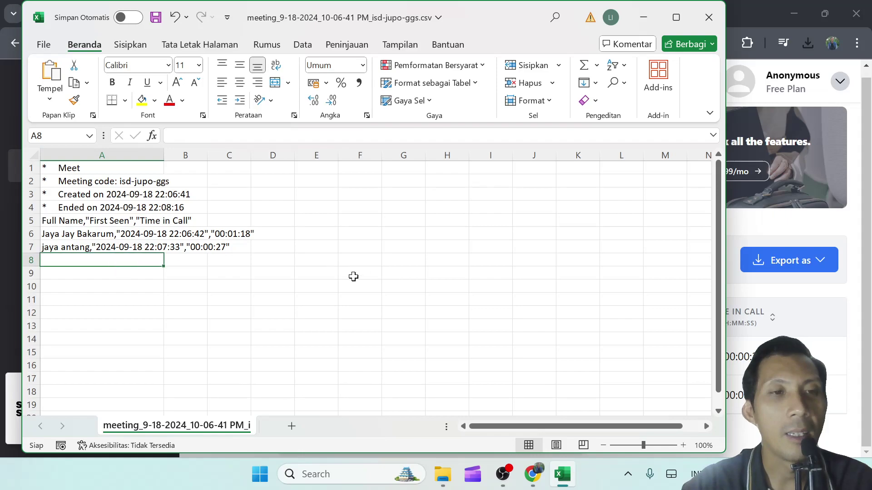
drag(77, 170, 227, 247)
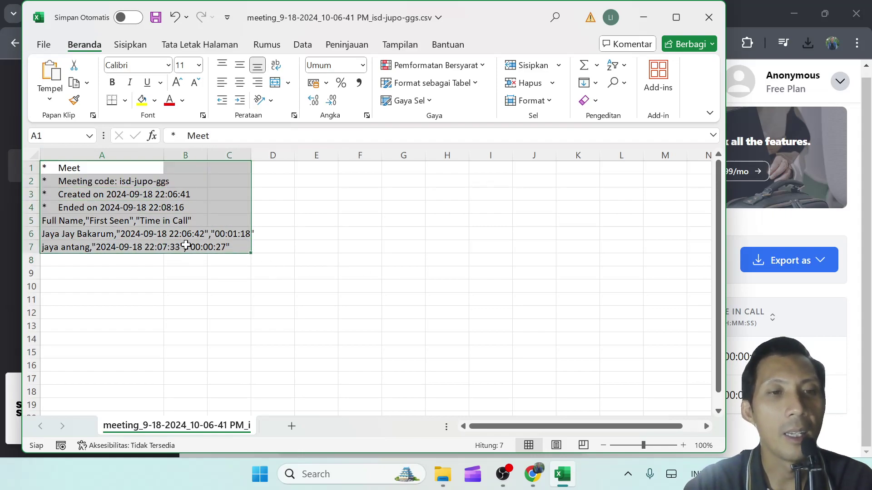
click(156, 234)
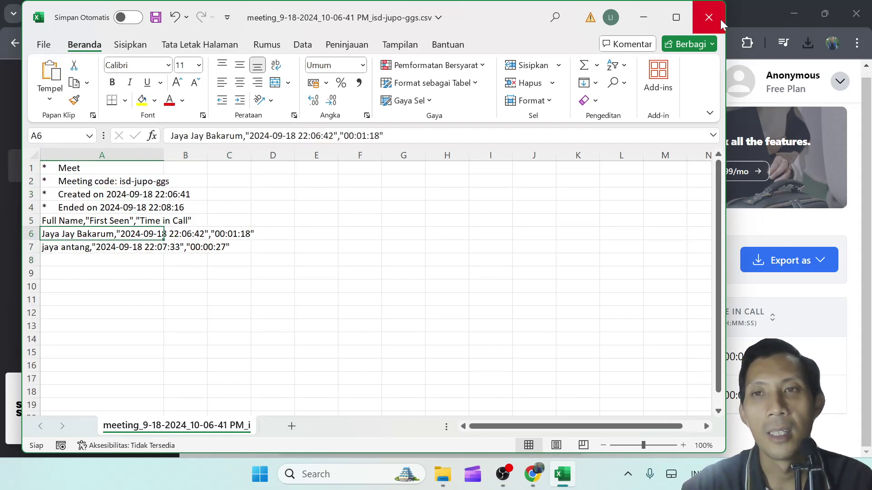
click(708, 17)
click(435, 259)
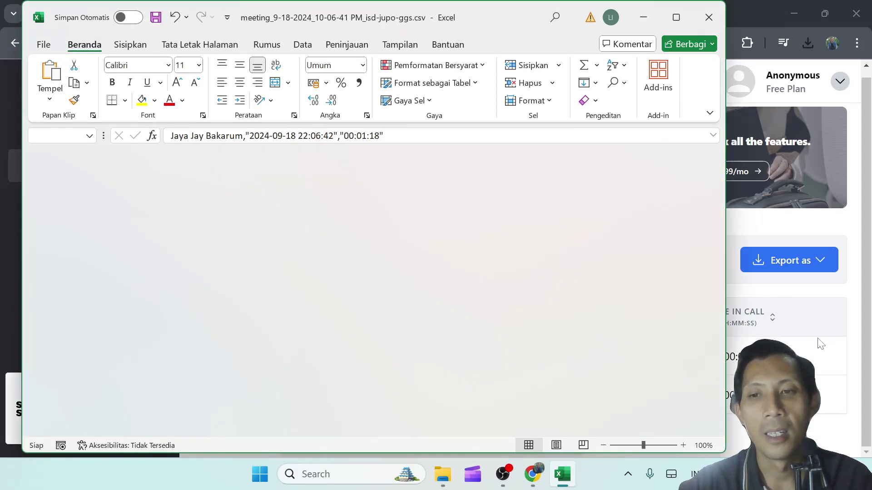